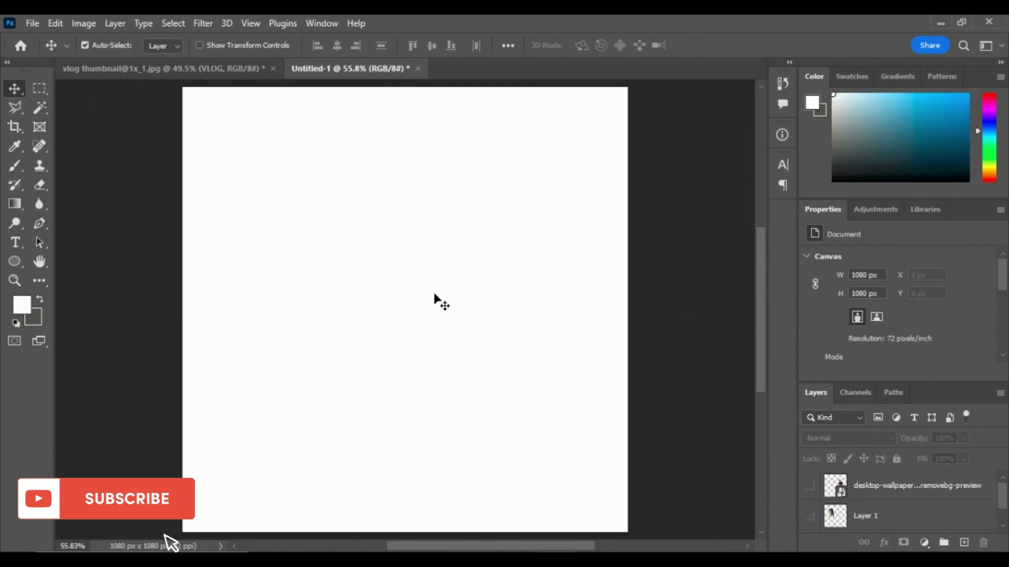
Step: Add a new layer filled with light grey #c8c8c8 across the whole canvas
click(964, 543)
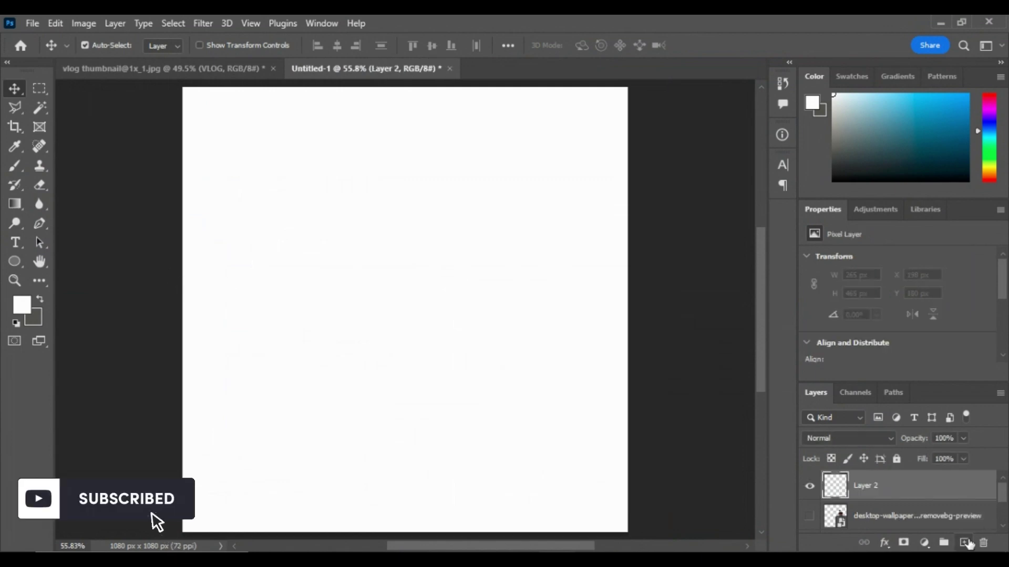
drag(919, 486, 956, 507)
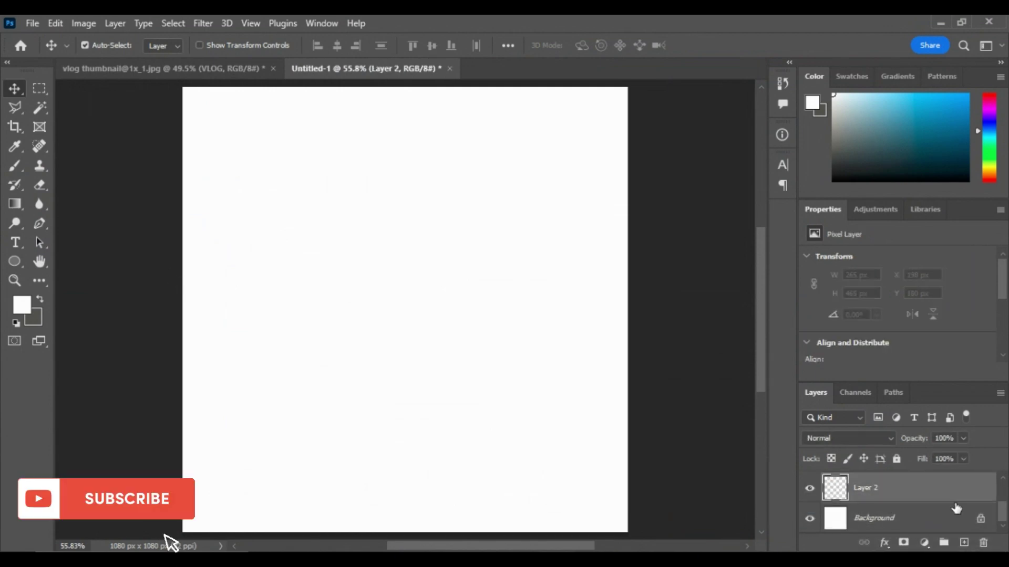
click(21, 304)
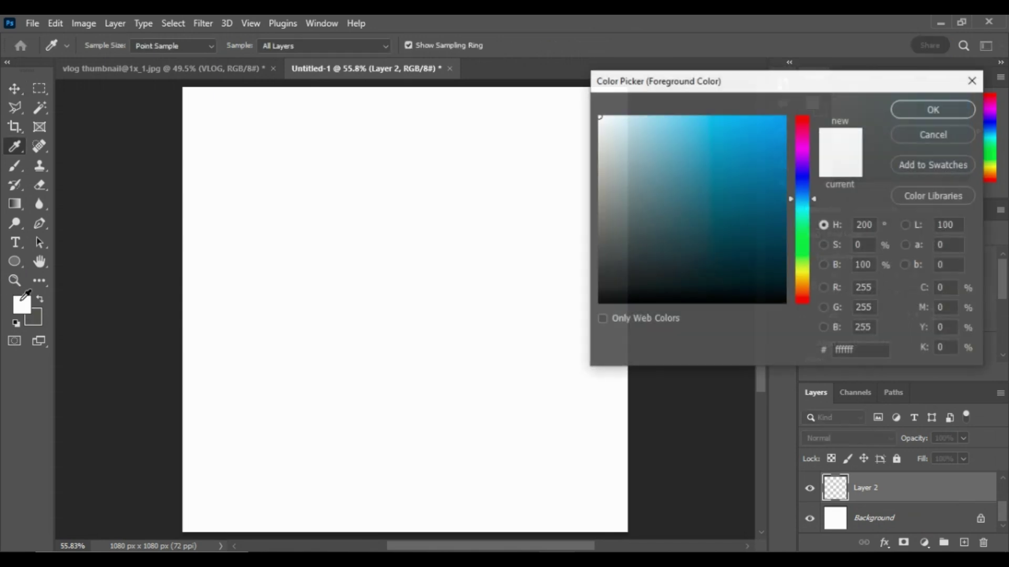
mouse_move(599, 118)
mouse_down()
mouse_move(591, 162)
mouse_move(592, 151)
mouse_up()
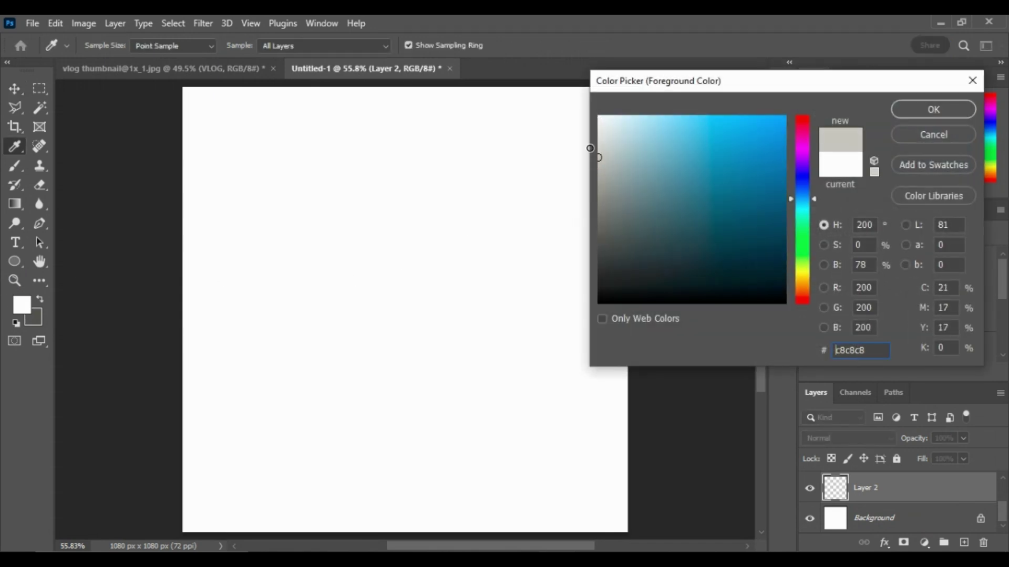
click(932, 109)
key(v)
key(alt+BackSpace)
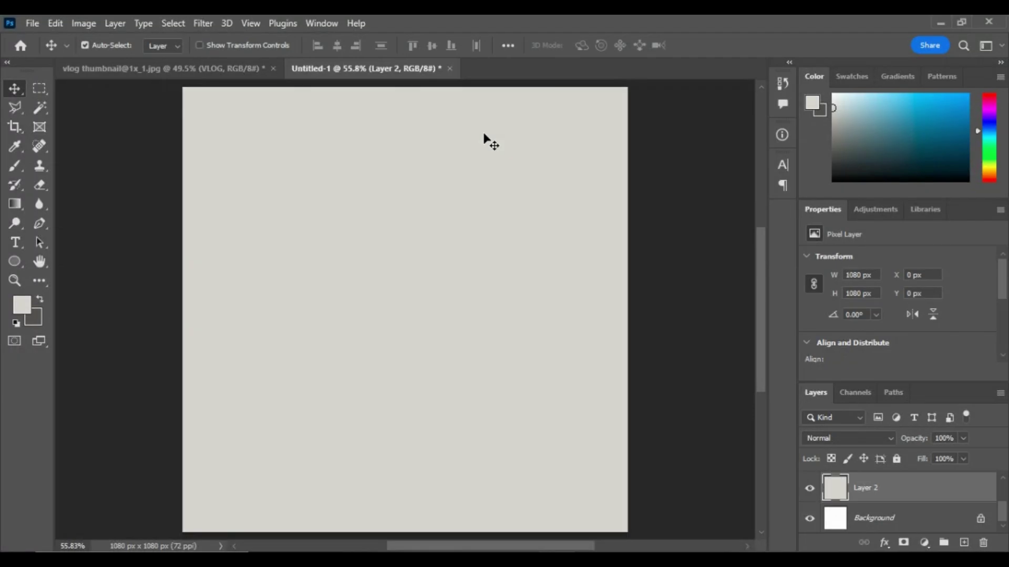
Step: Make the head portrait and full-body cutout layers visible
scroll(846, 505, up, 2)
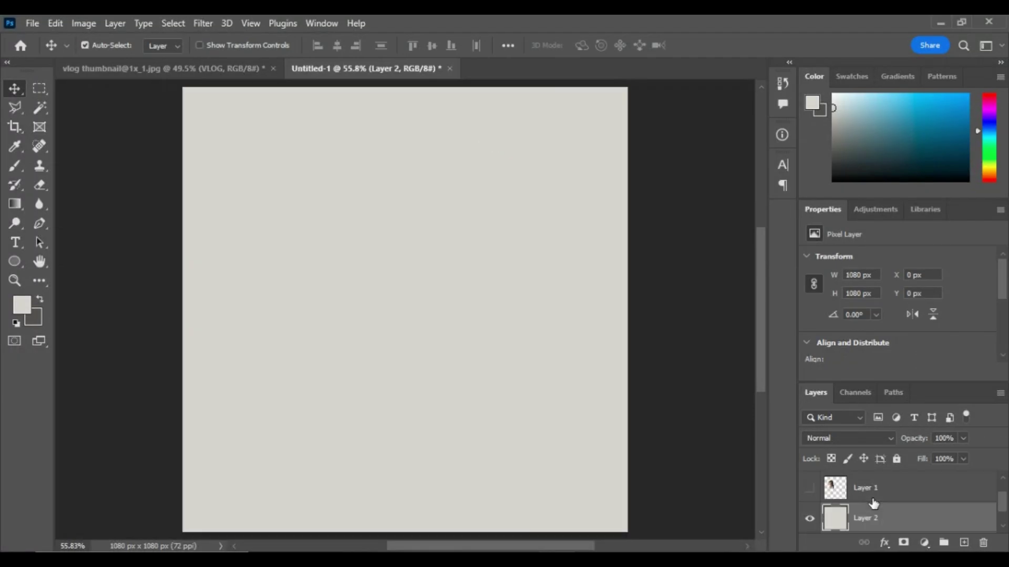
click(809, 488)
scroll(845, 499, up, 1)
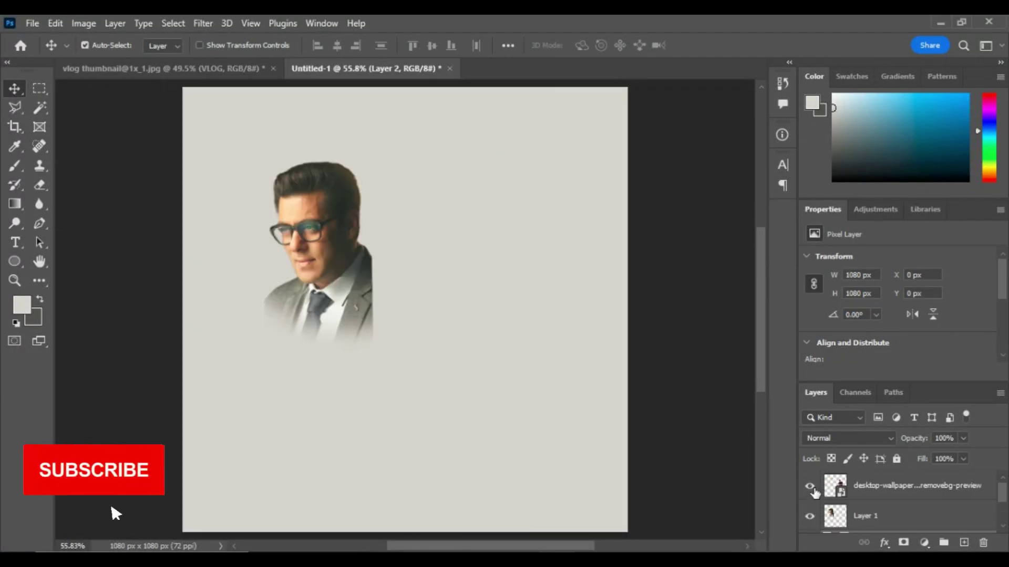
click(810, 485)
click(728, 269)
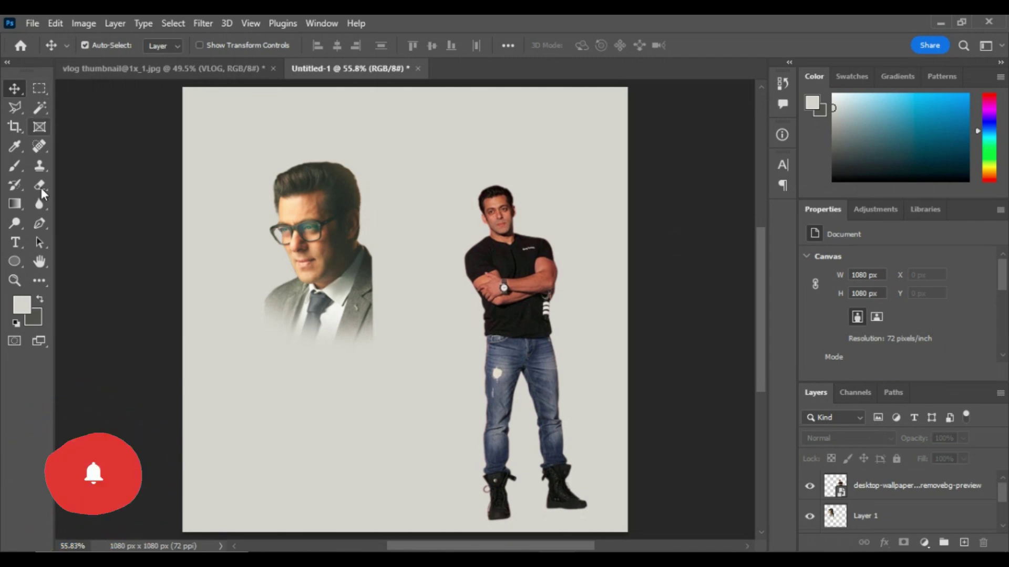
click(41, 87)
right_click(41, 87)
Step: Fill a circular selection around the portrait's head with blue #1da1f2 on a new layer
click(95, 100)
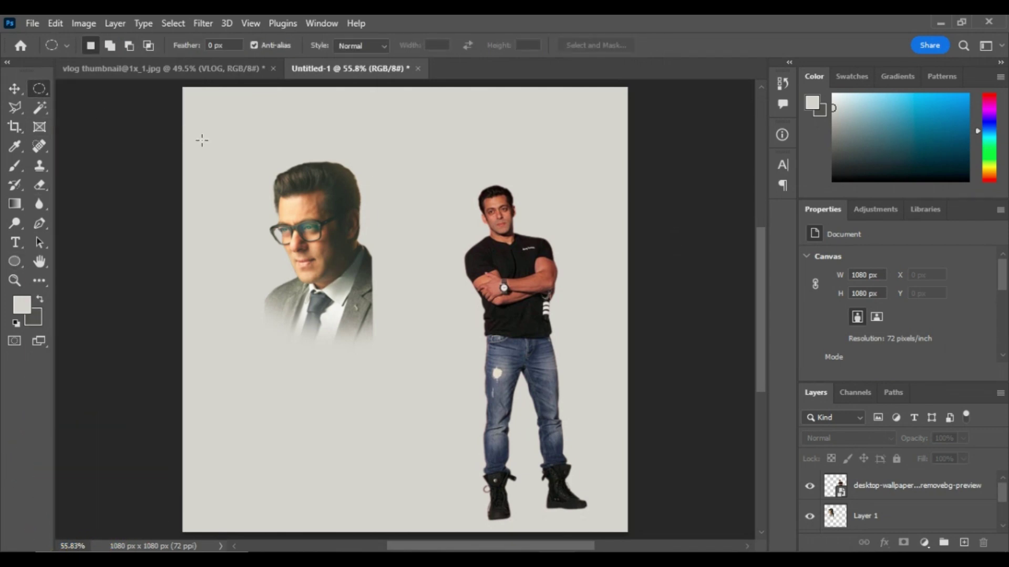
mouse_move(230, 129)
mouse_down()
mouse_move(432, 351)
mouse_move(449, 347)
mouse_up()
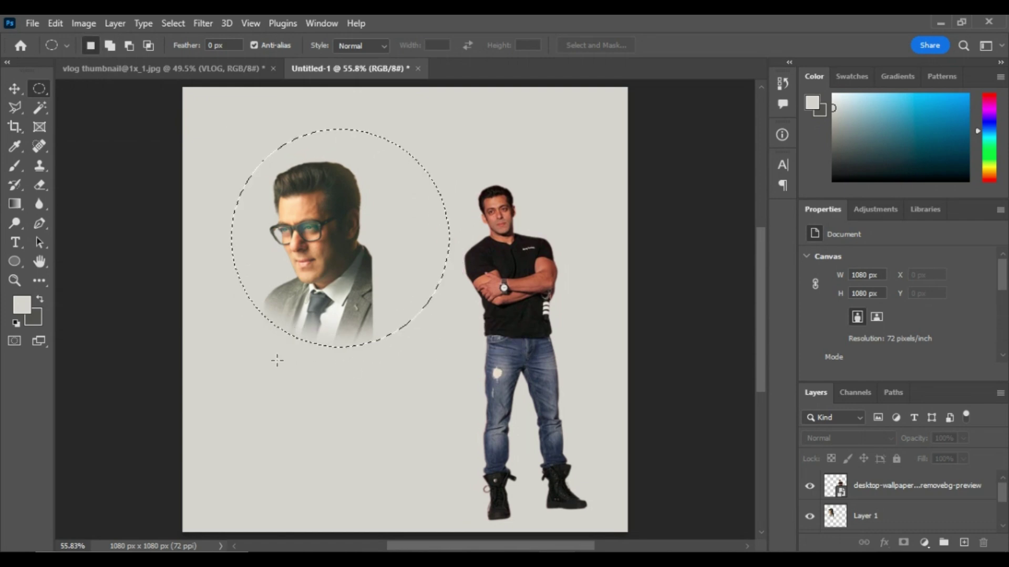
click(23, 305)
text(1da1f2)
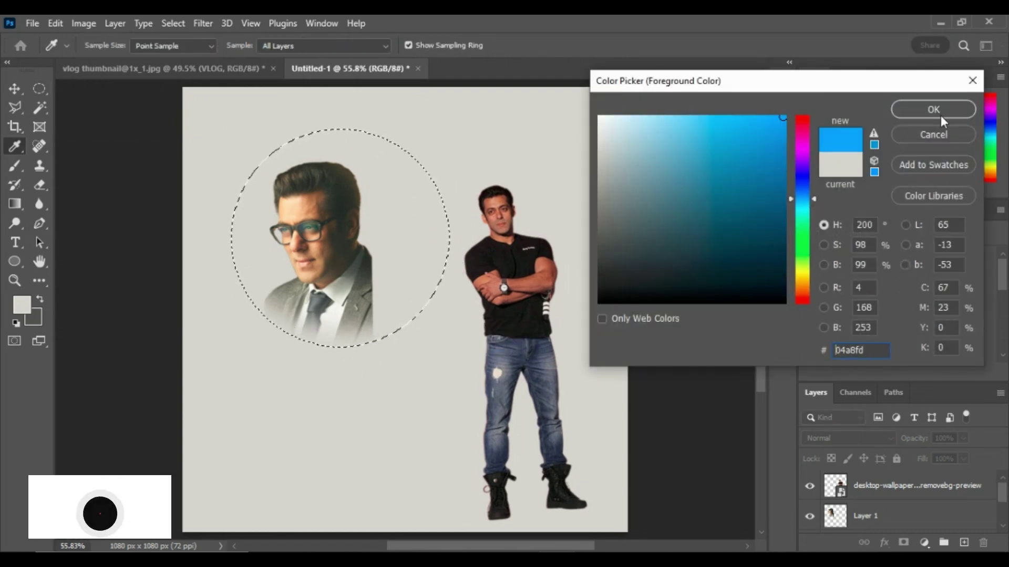
click(940, 112)
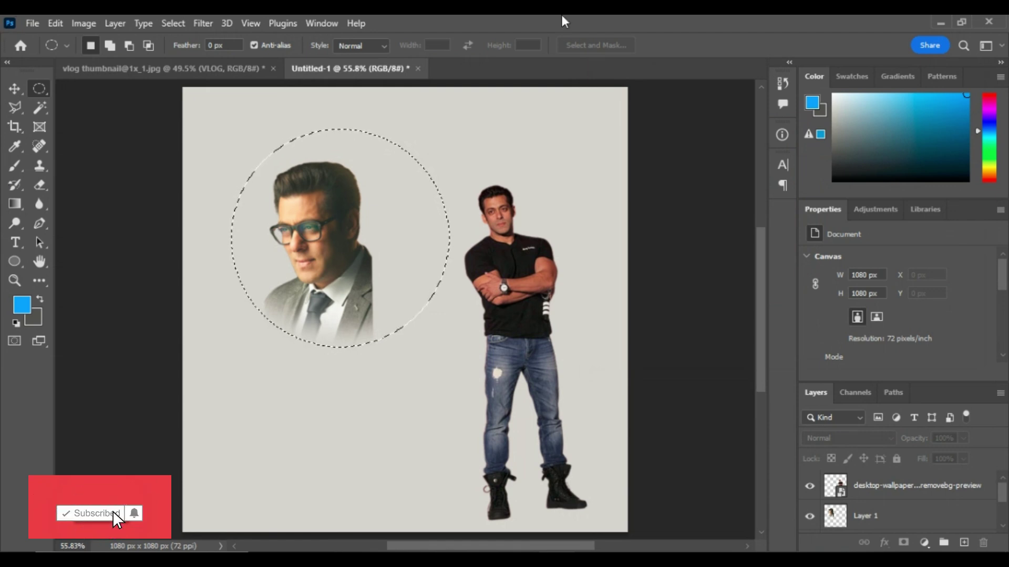
click(964, 543)
key(alt+BackSpace)
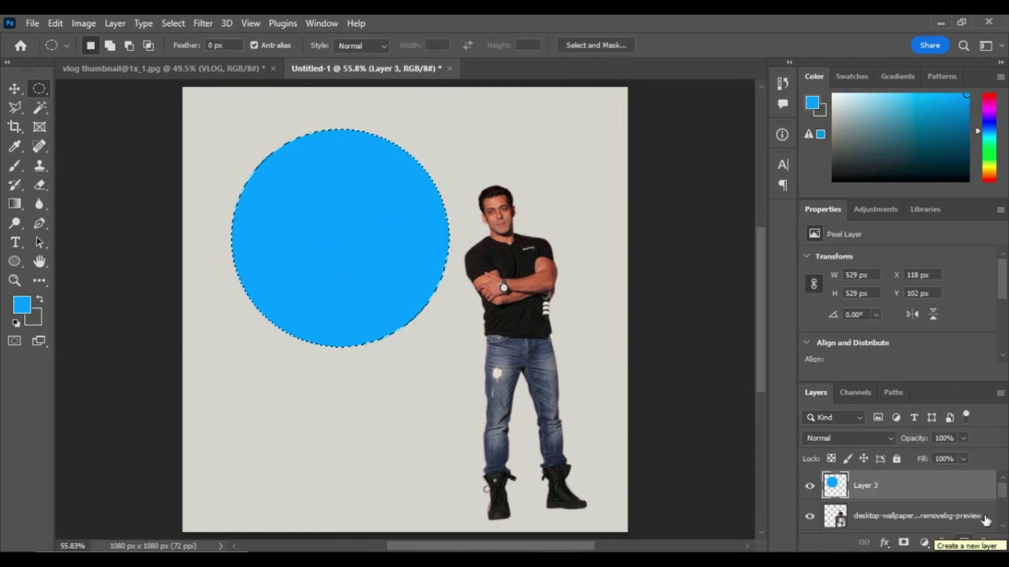
Step: Move the circle layer beneath the cutouts and recolour it deeper blue #0283c6
mouse_move(921, 489)
mouse_down()
mouse_move(920, 530)
mouse_move(887, 532)
mouse_up()
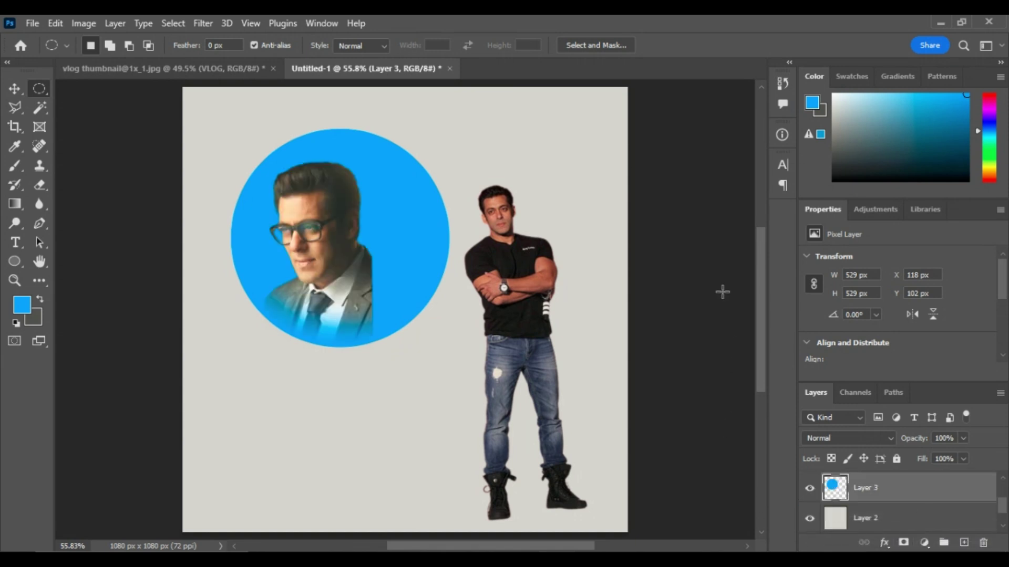
click(14, 89)
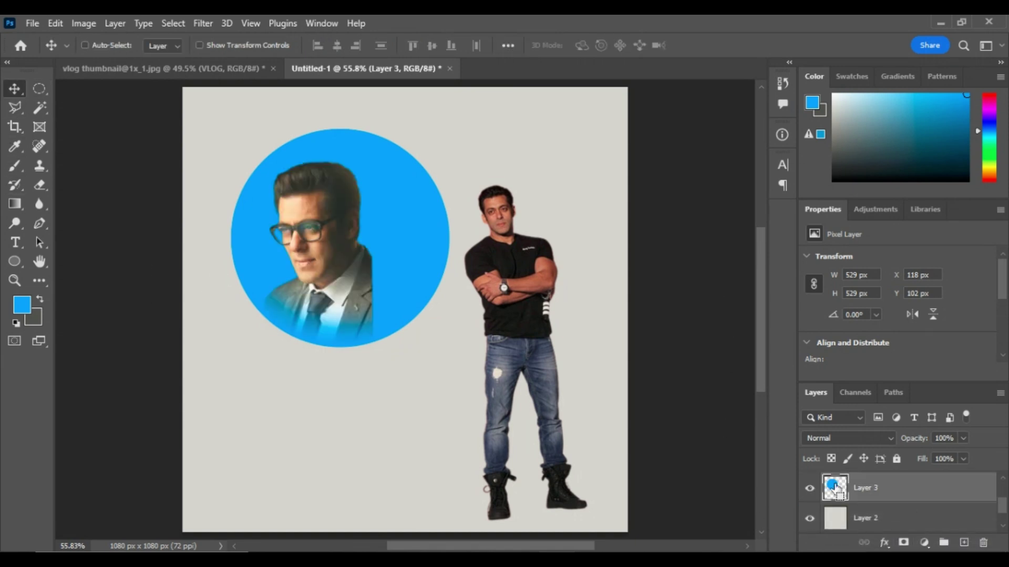
ctrl+click(836, 488)
key(i)
click(21, 304)
click(860, 350)
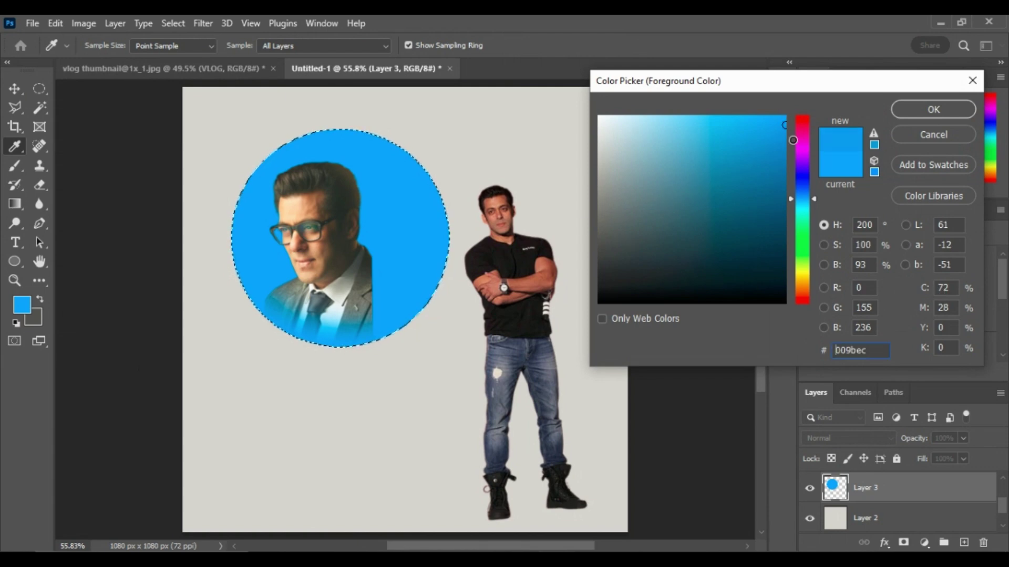
text(0283c6)
click(903, 108)
key(v)
key(alt+BackSpace)
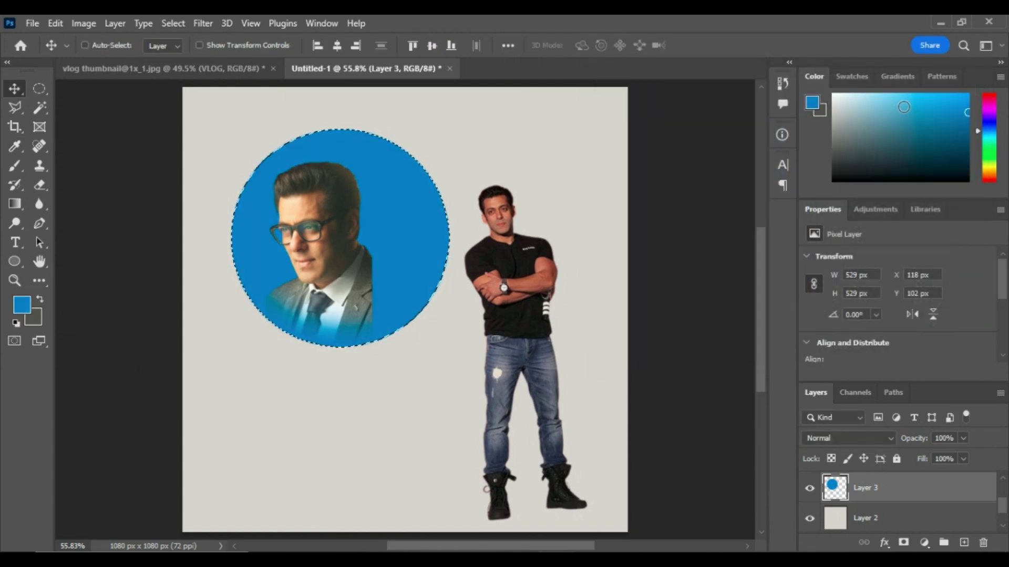
key(ctrl+d)
Step: Move the standing man onto the circle and shift circle, portrait and man toward centre
drag(553, 258, 412, 269)
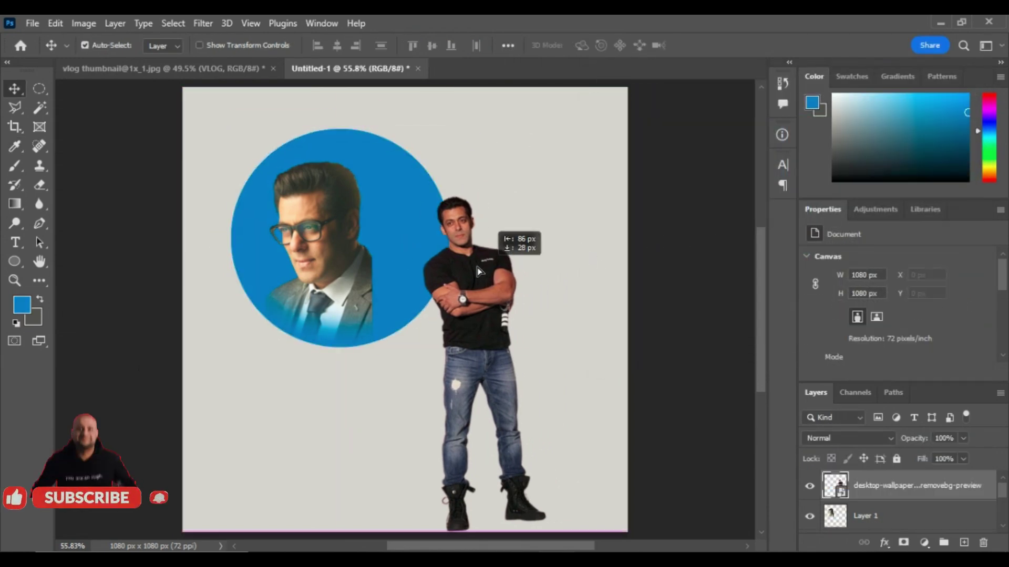
shift+click(399, 159)
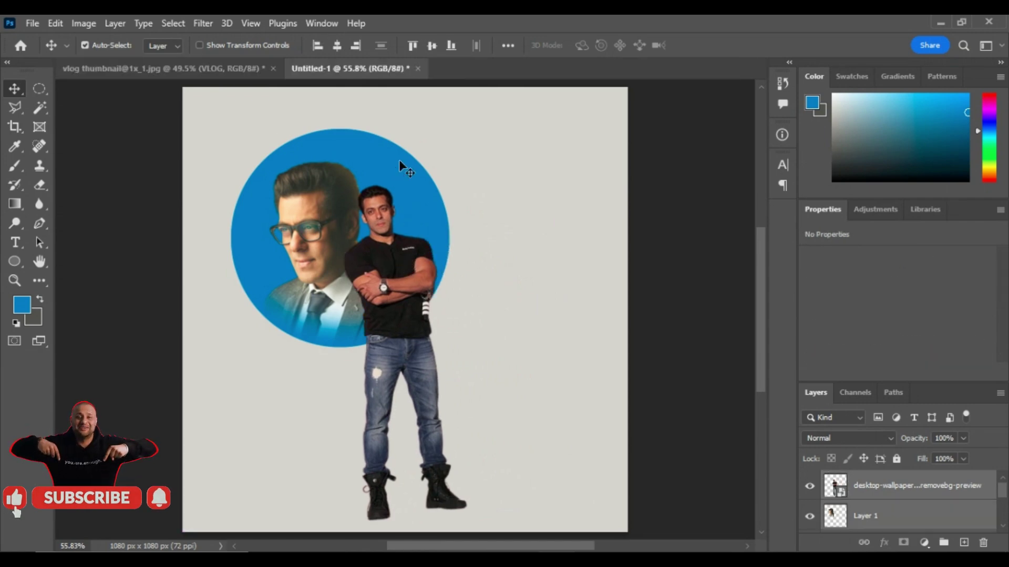
drag(395, 166, 461, 175)
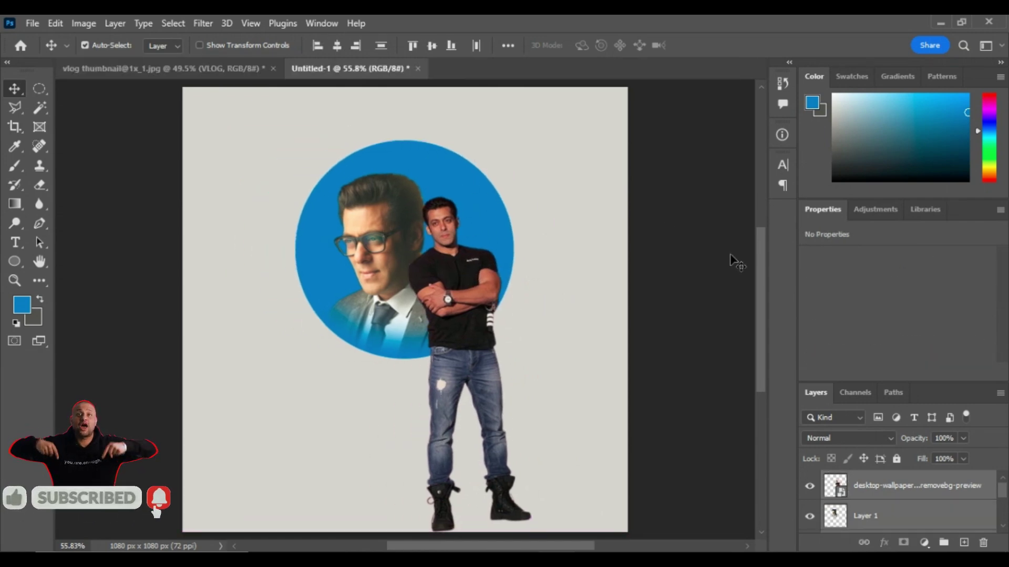
Step: Stretch the head portrait taller so its hair rises above the circle, then nudge the composition
click(328, 231)
key(ctrl+t)
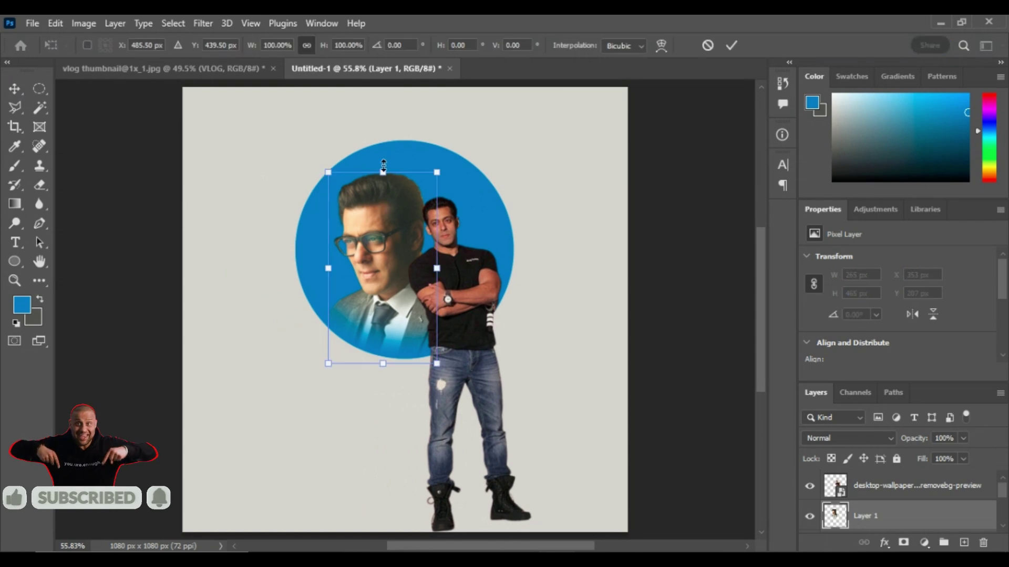
mouse_move(382, 173)
mouse_down()
mouse_move(385, 119)
mouse_move(386, 130)
mouse_up()
key(Return)
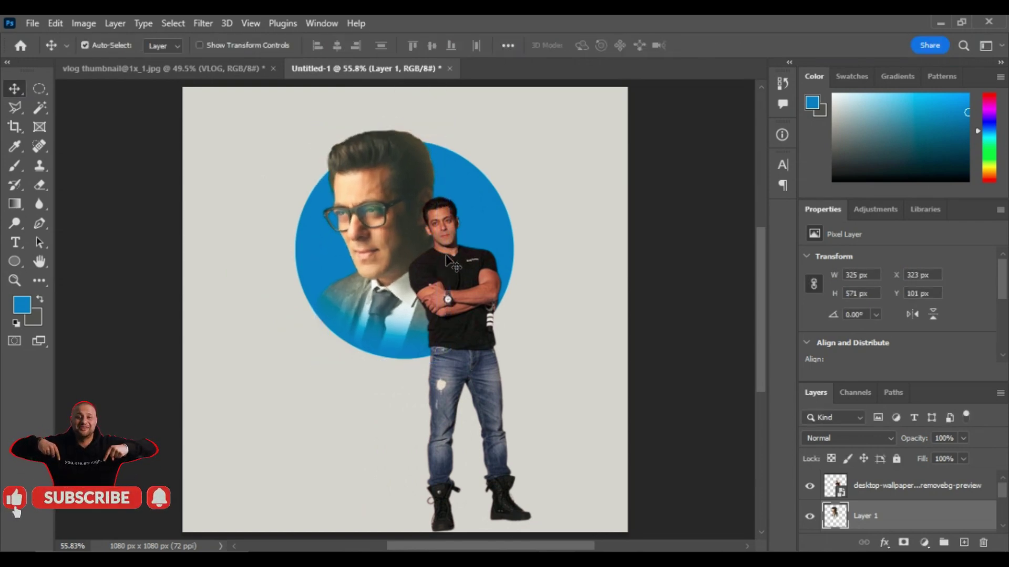
click(465, 198)
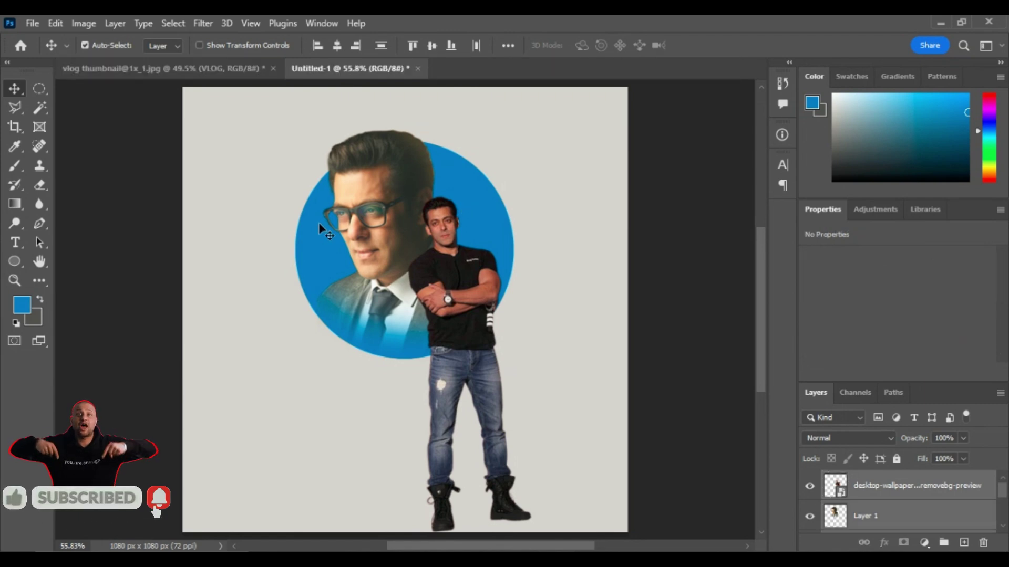
key(shift+Up)
key(shift+Up)
key(shift+Up)
key(shift+Down)
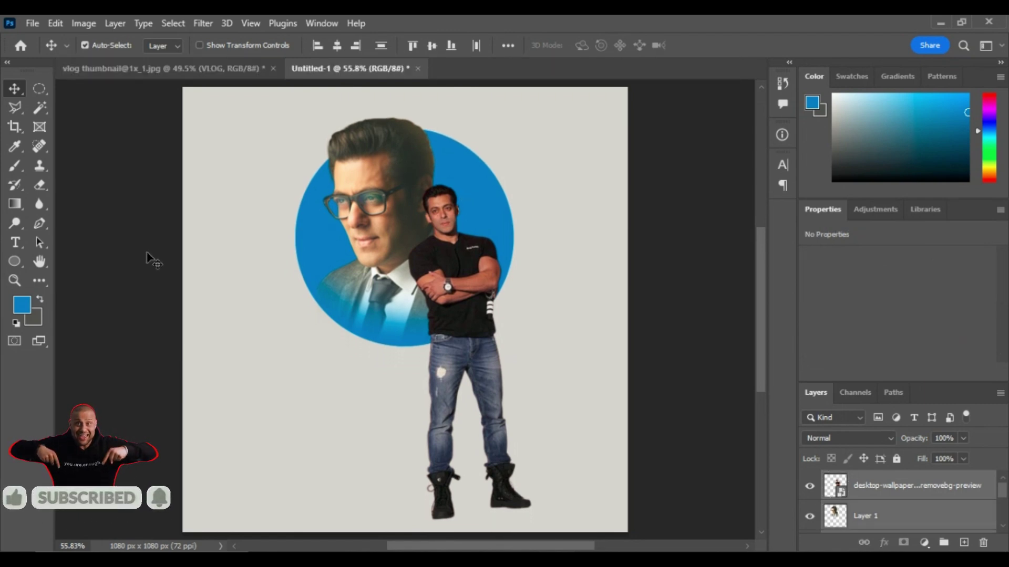
click(709, 245)
click(867, 516)
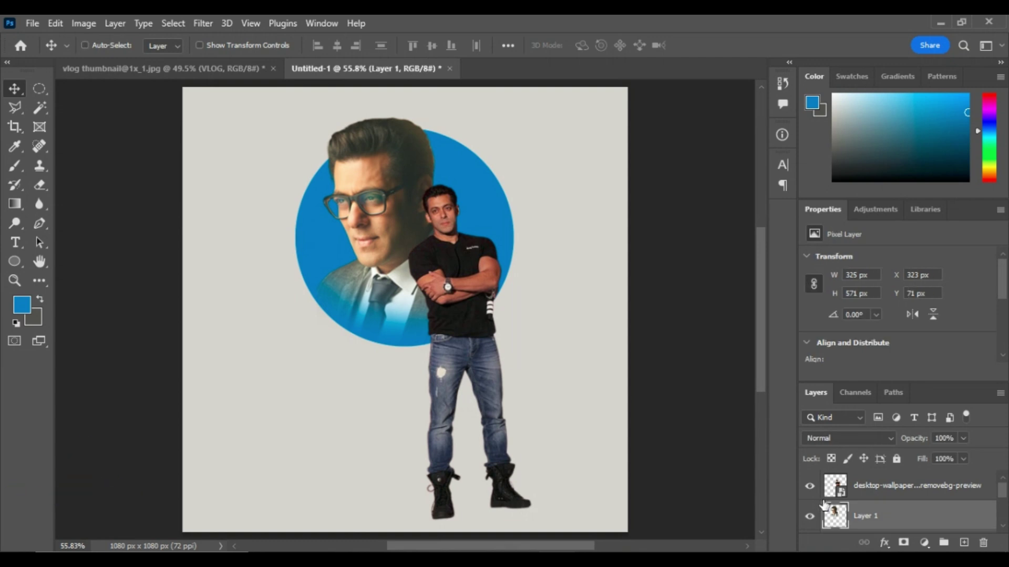
ctrl+click(835, 516)
Step: Add a Black & White adjustment to grey the portrait and nudge the standing figure right
click(923, 542)
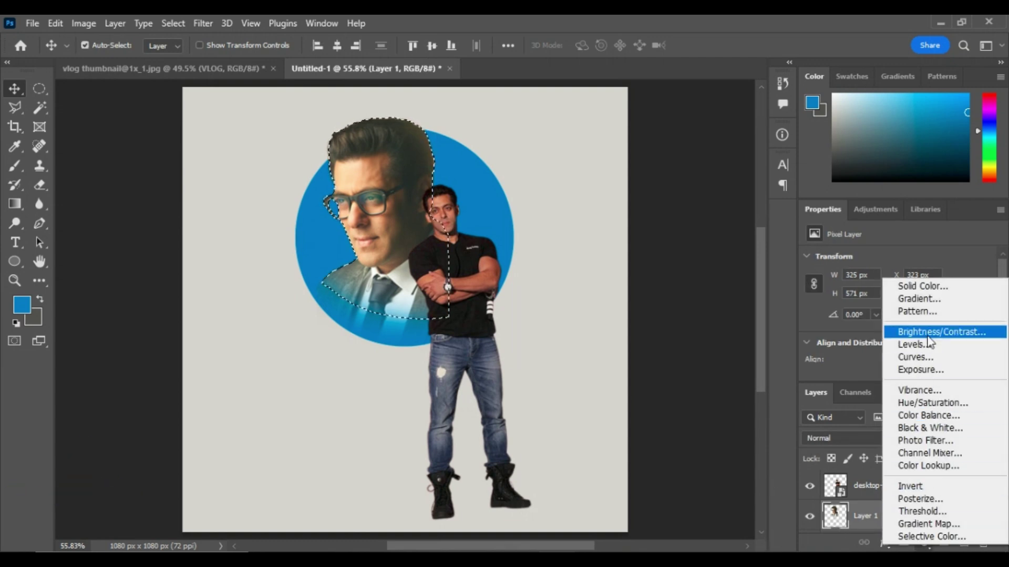
click(920, 429)
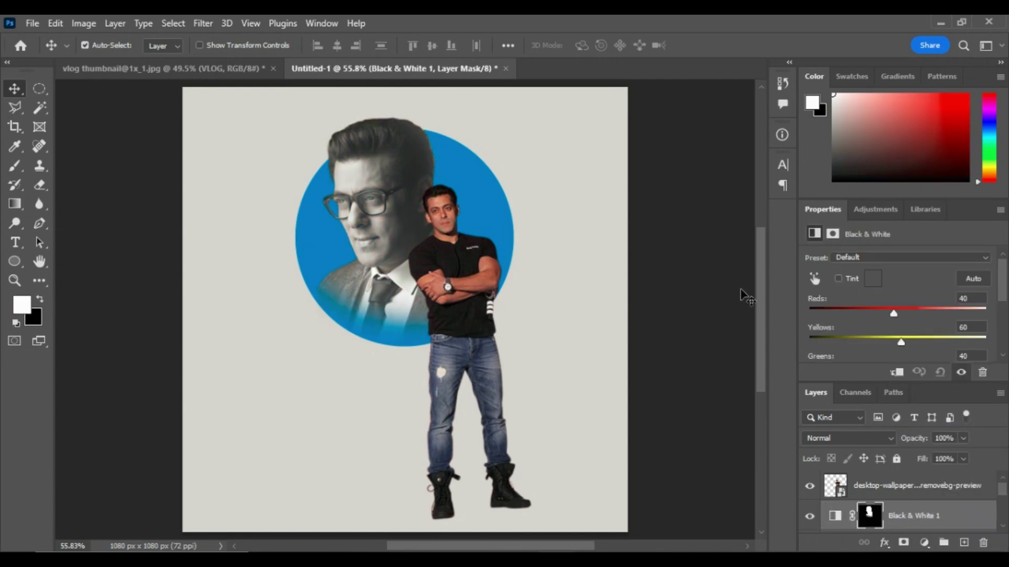
click(476, 284)
key(shift+Right)
key(shift+Right)
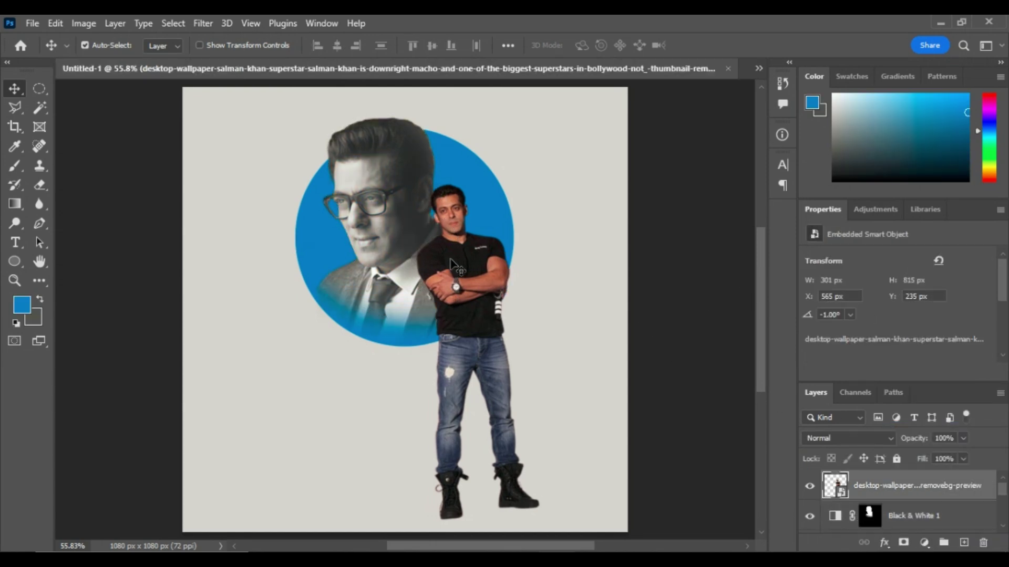
Step: Enlarge the standing figure to 317×859 px and move it slightly lower
click(962, 518)
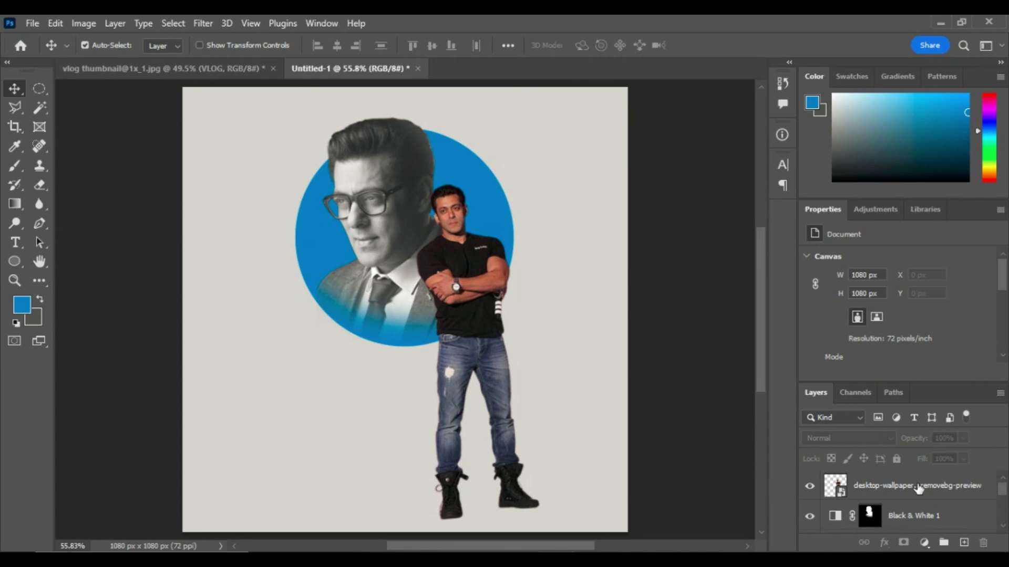
click(463, 268)
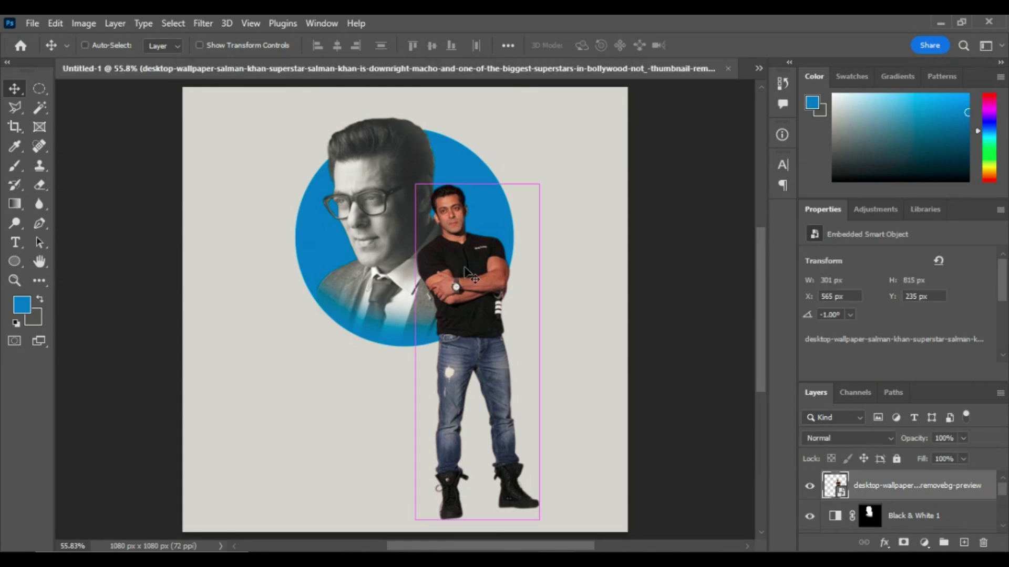
key(ctrl+t)
scroll(475, 310, down, 1)
drag(566, 117, 577, 98)
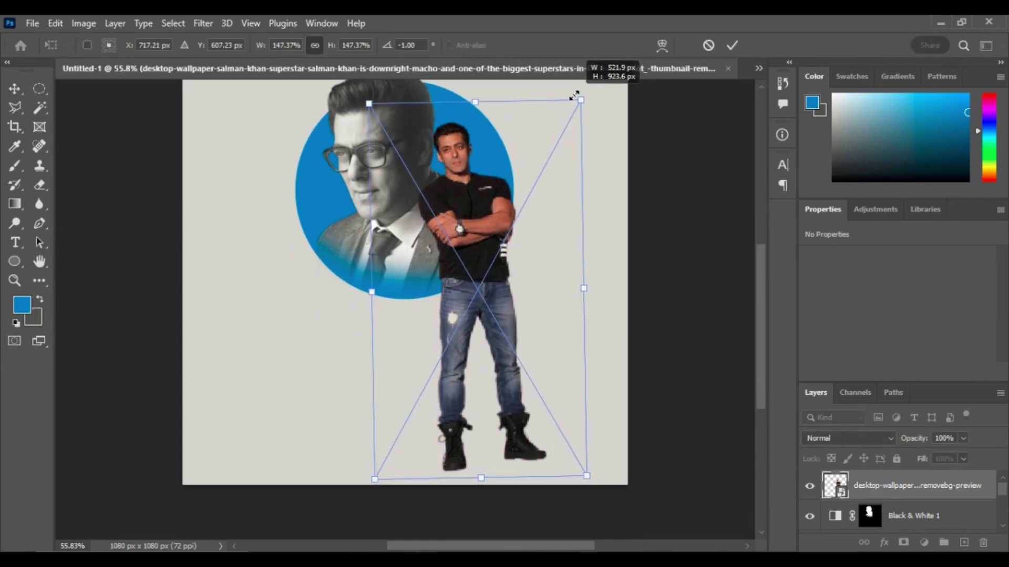
mouse_move(469, 223)
mouse_down()
mouse_move(474, 234)
mouse_move(466, 228)
mouse_up()
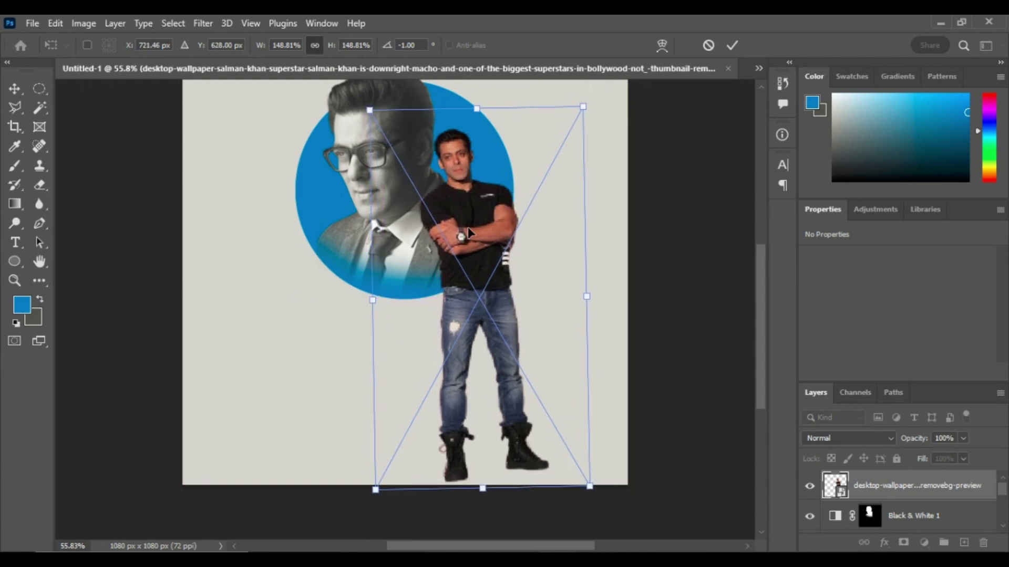
key(Return)
Step: Add a left-aligned 'Salman Khan' headline left of the figure
key(t)
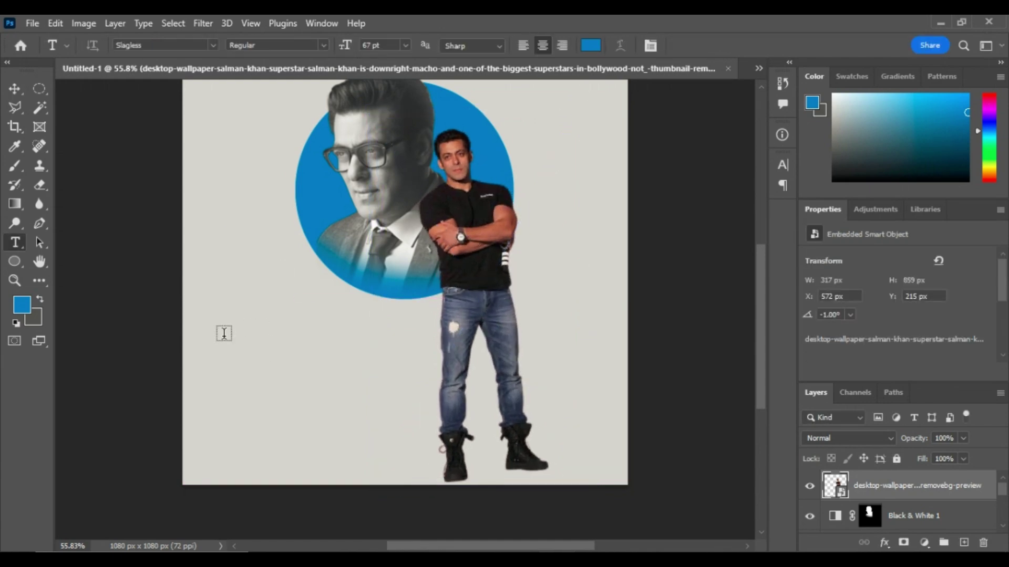
click(224, 333)
key(BackSpace)
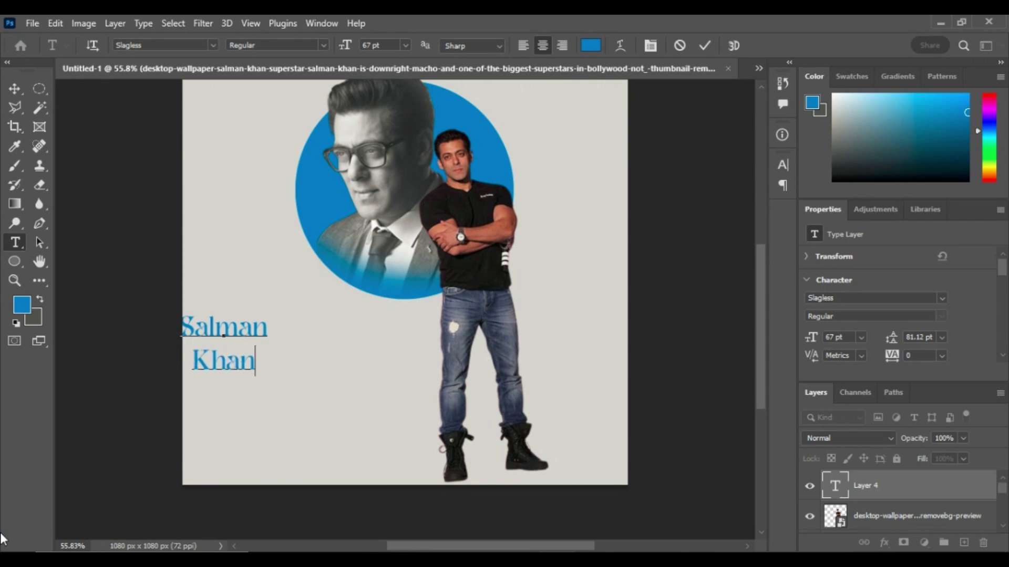
key(ctrl+a)
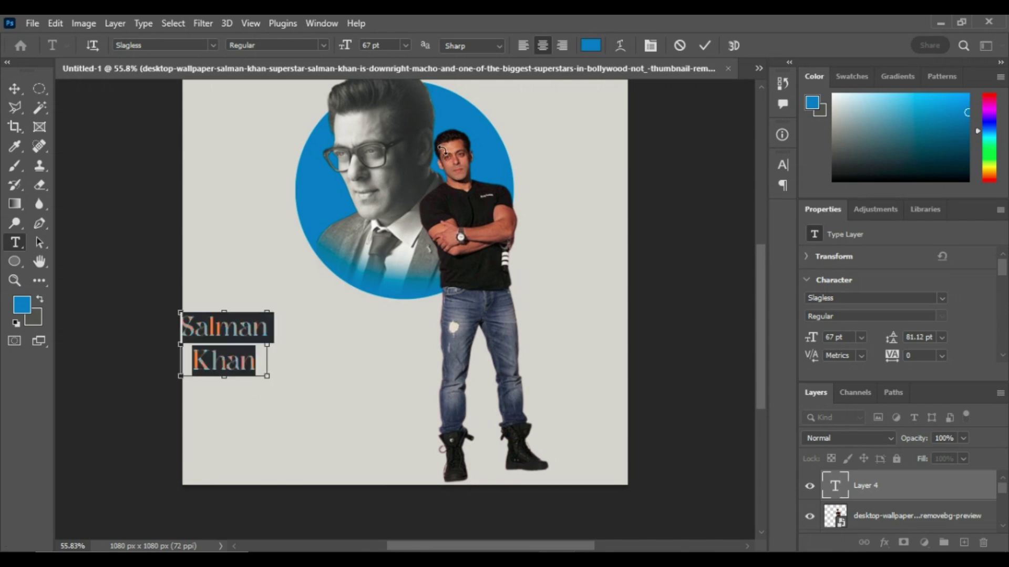
click(523, 46)
click(17, 91)
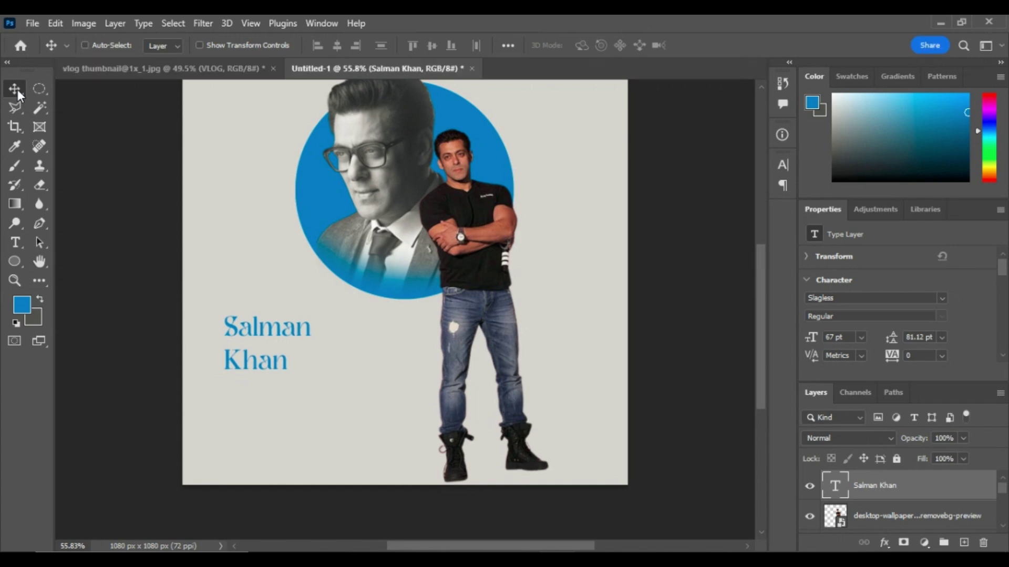
Step: Enlarge the headline to 149.6 pt, move it up, and colour it black 000000
key(ctrl+t)
drag(317, 344, 418, 377)
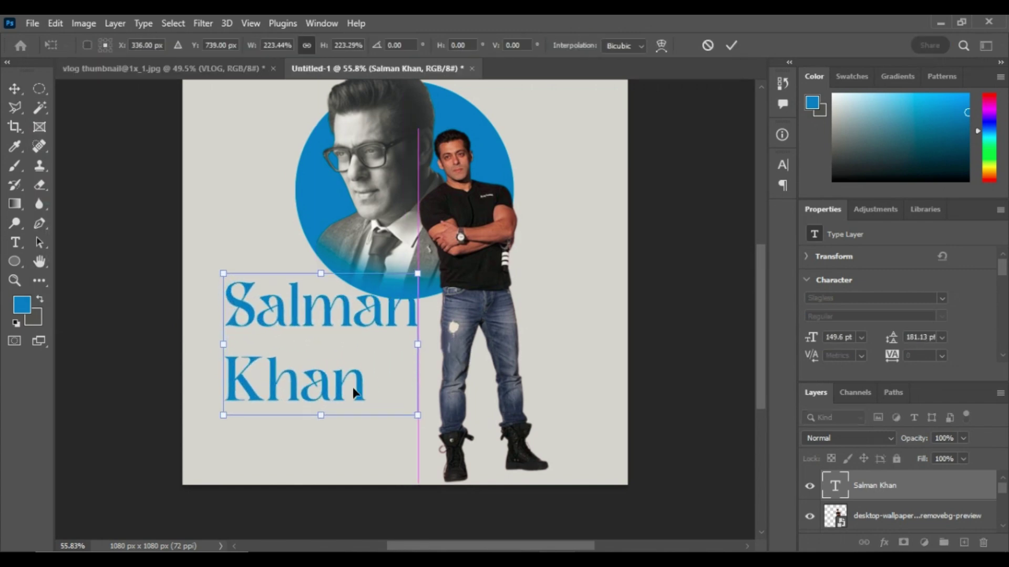
drag(352, 386, 340, 351)
key(Return)
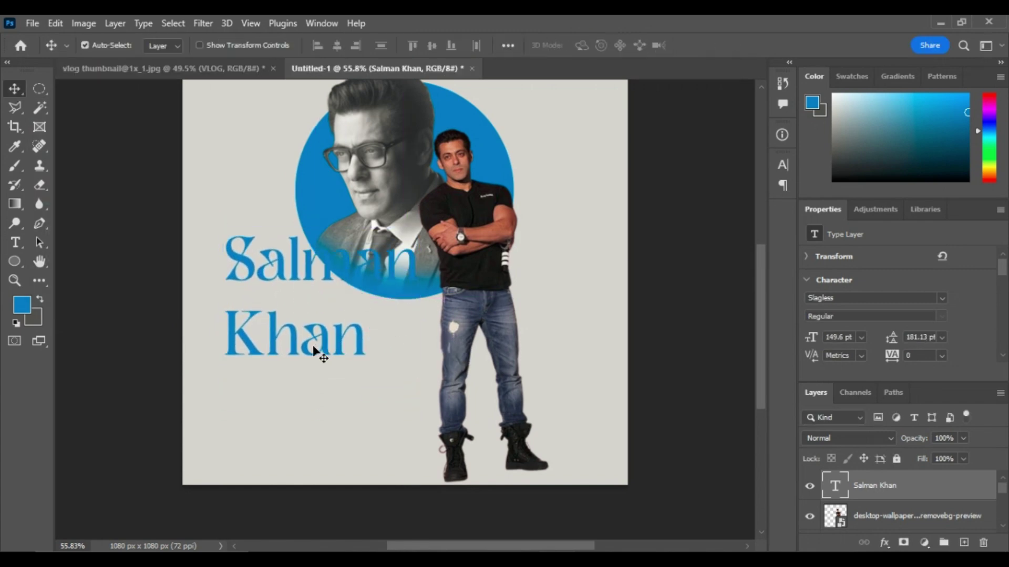
text(000000)
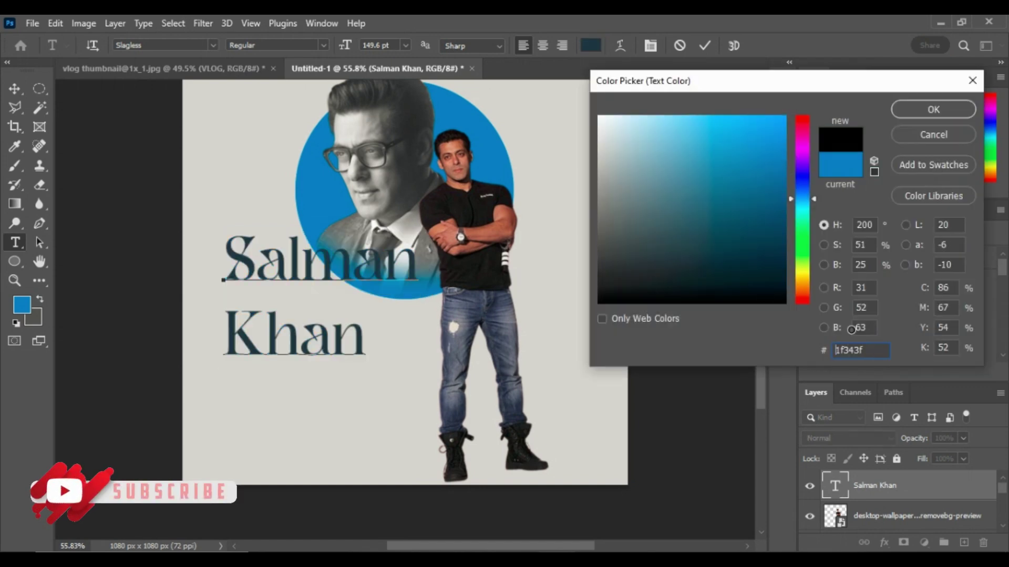
click(942, 111)
Step: Draw a rectangular selection below the word Khan
right_click(39, 88)
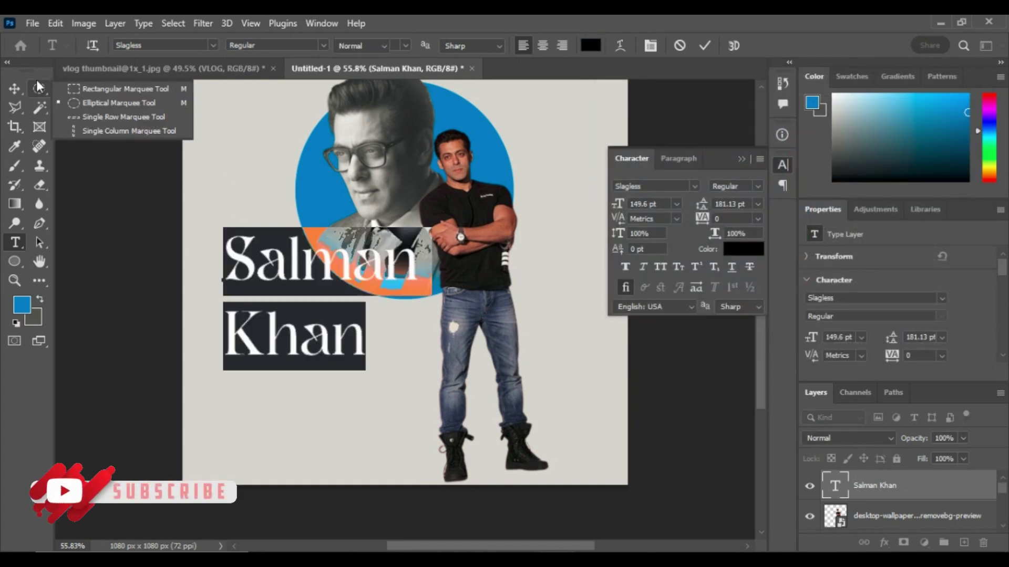
click(90, 88)
mouse_move(225, 402)
mouse_down()
mouse_move(367, 418)
mouse_move(392, 431)
mouse_up()
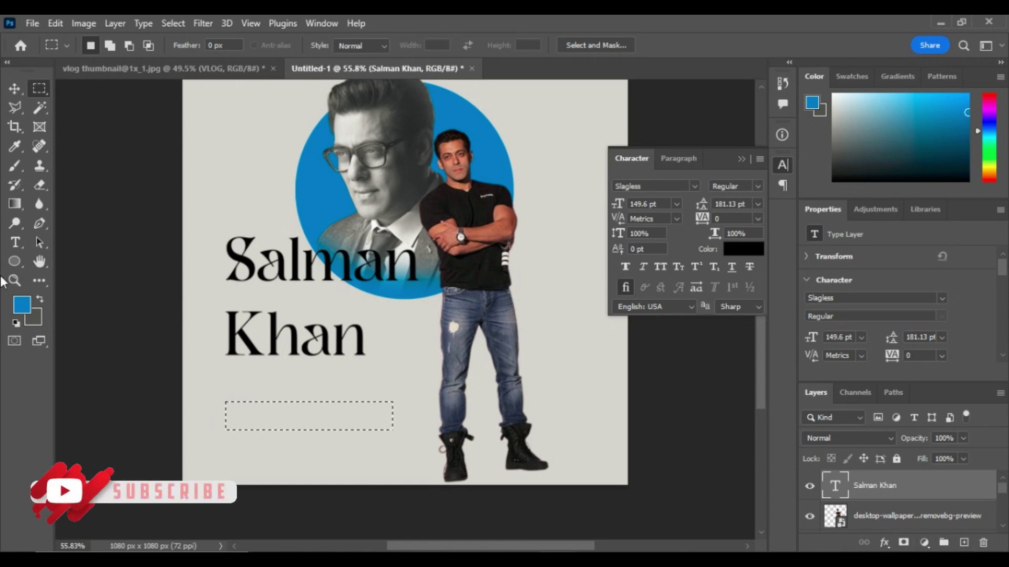
Step: Fill the rectangle blue on a new layer and fit it as a thin 408×58 px bar between Salman and Khan
click(964, 542)
key(alt+BackSpace)
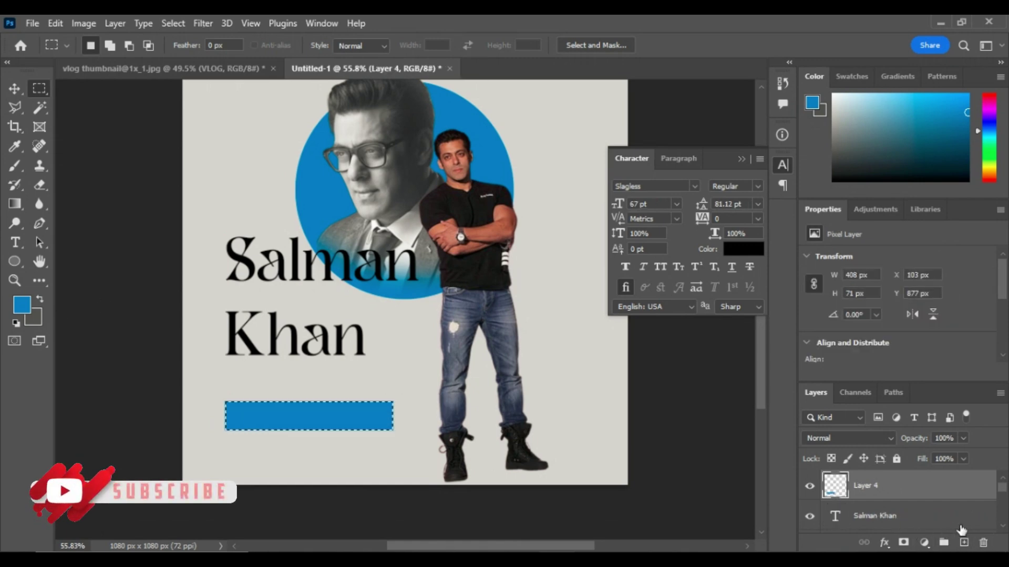
key(ctrl+d)
click(16, 91)
drag(337, 420, 338, 300)
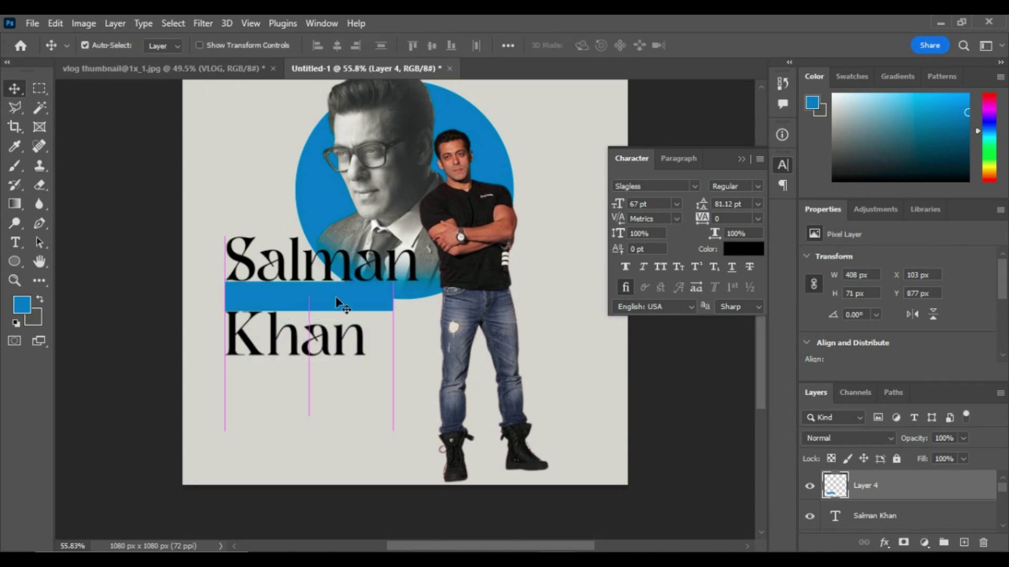
key(ctrl+t)
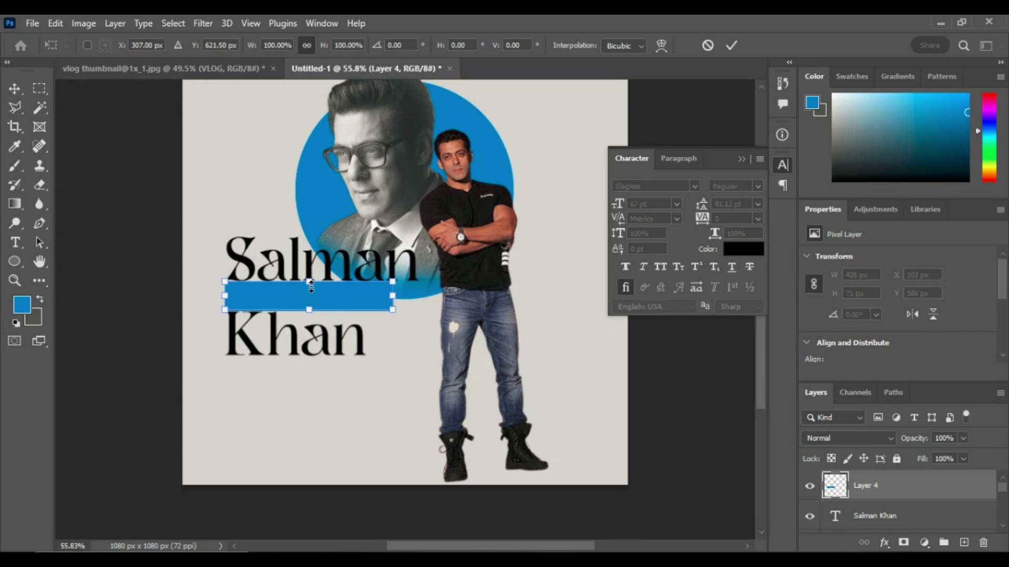
mouse_move(312, 287)
mouse_down()
mouse_move(327, 291)
mouse_move(311, 295)
mouse_up()
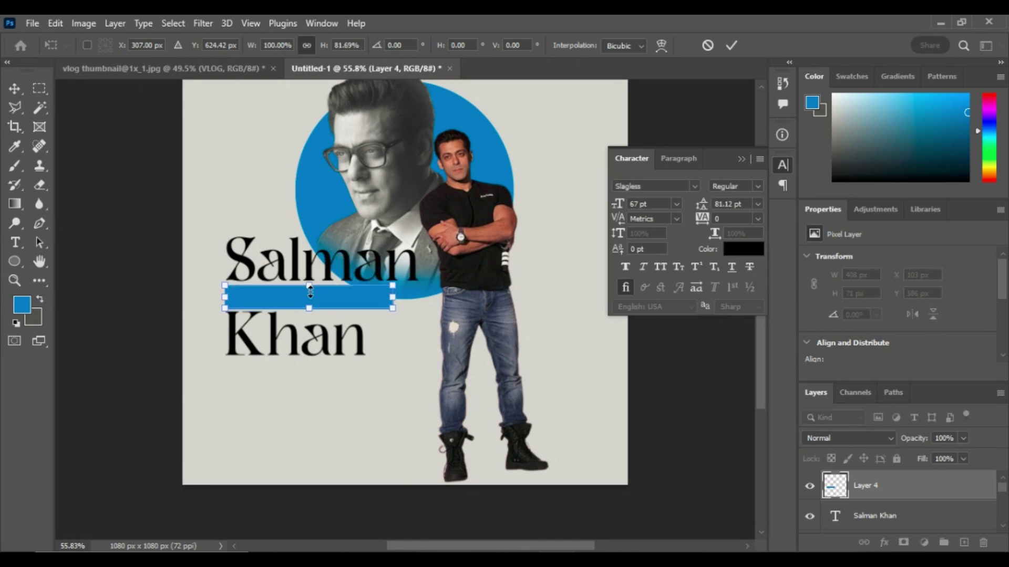
key(Return)
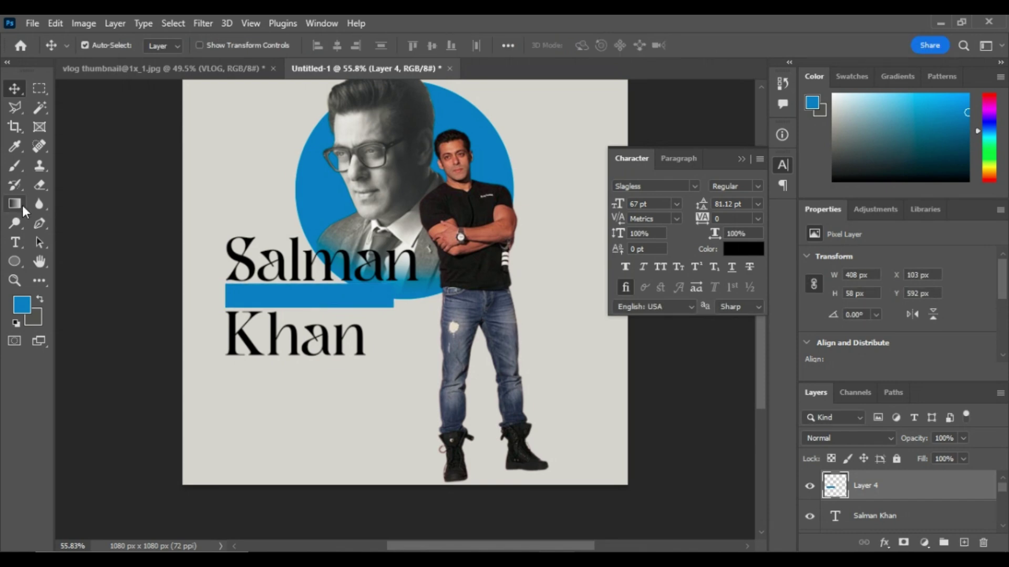
click(25, 166)
click(963, 542)
Step: Paint a soft white #ffffff glow around the headline on a layer placed beneath it
mouse_move(893, 485)
mouse_down()
mouse_move(960, 473)
mouse_move(872, 534)
mouse_move(900, 492)
mouse_up()
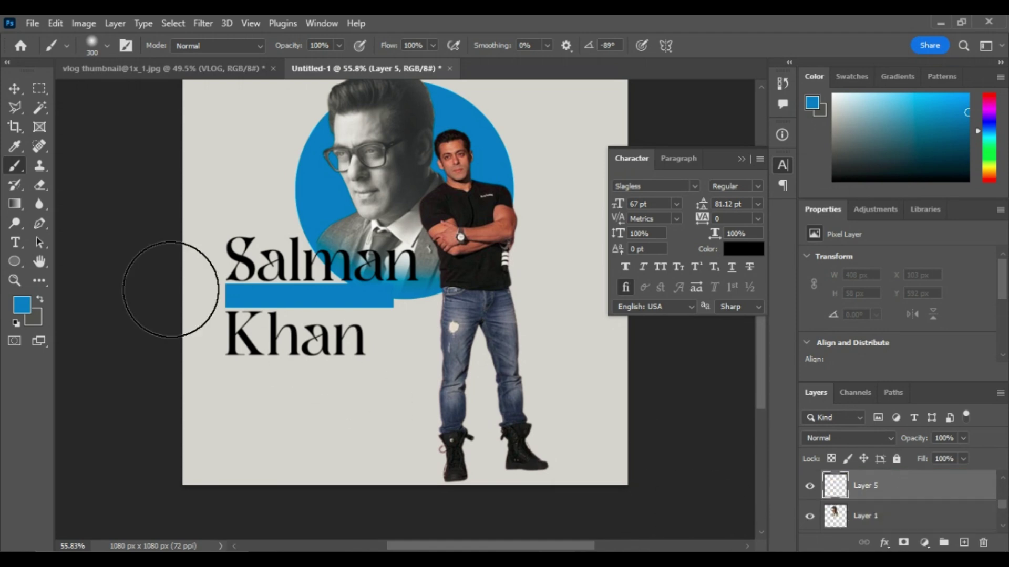
click(28, 311)
text(ffffff)
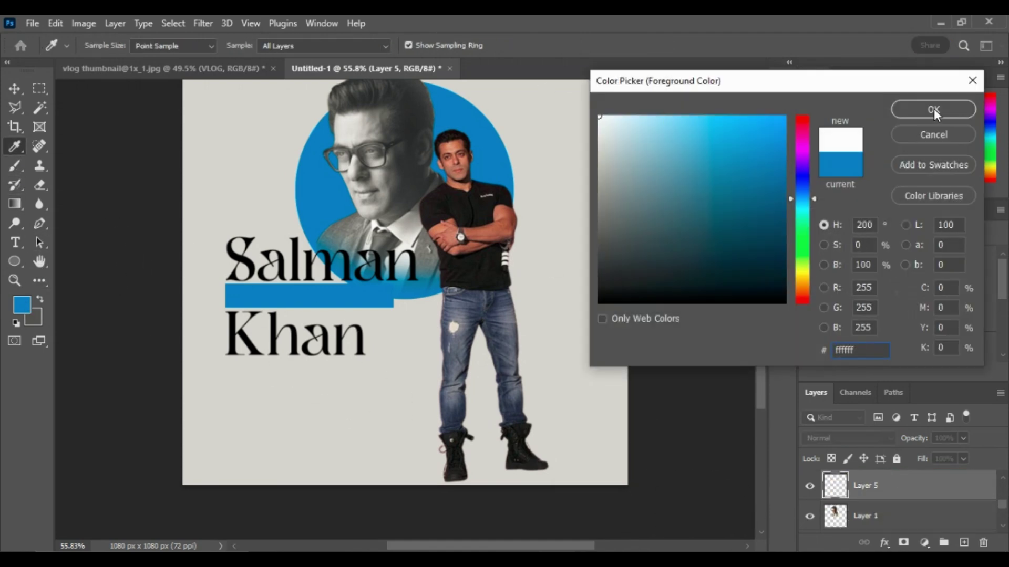
click(934, 109)
key(bracketright)
key(bracketright)
key(bracketright)
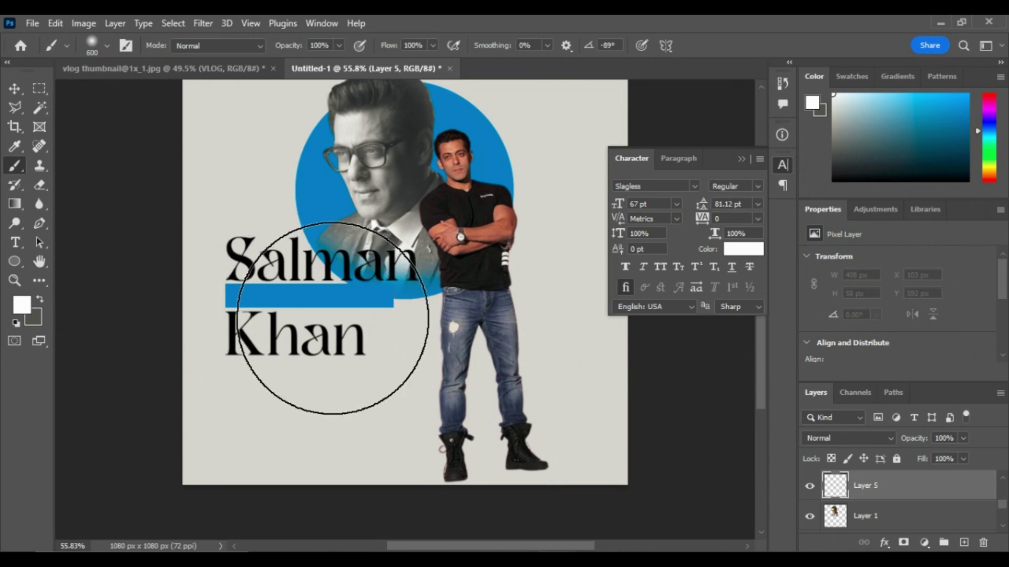
mouse_move(329, 298)
mouse_down()
mouse_move(268, 304)
mouse_move(368, 283)
mouse_up()
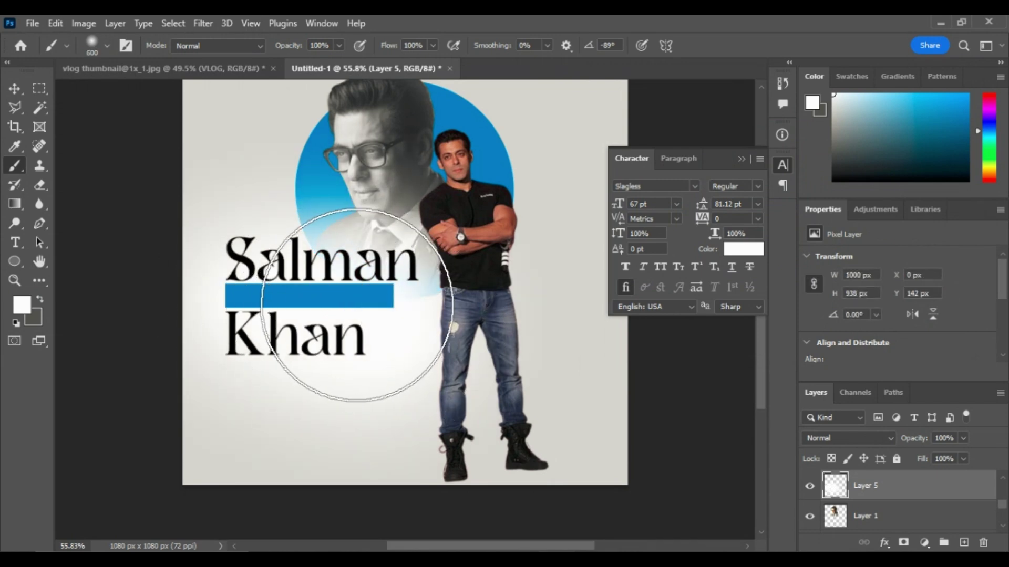
key(bracketleft)
key(bracketleft)
key(bracketleft)
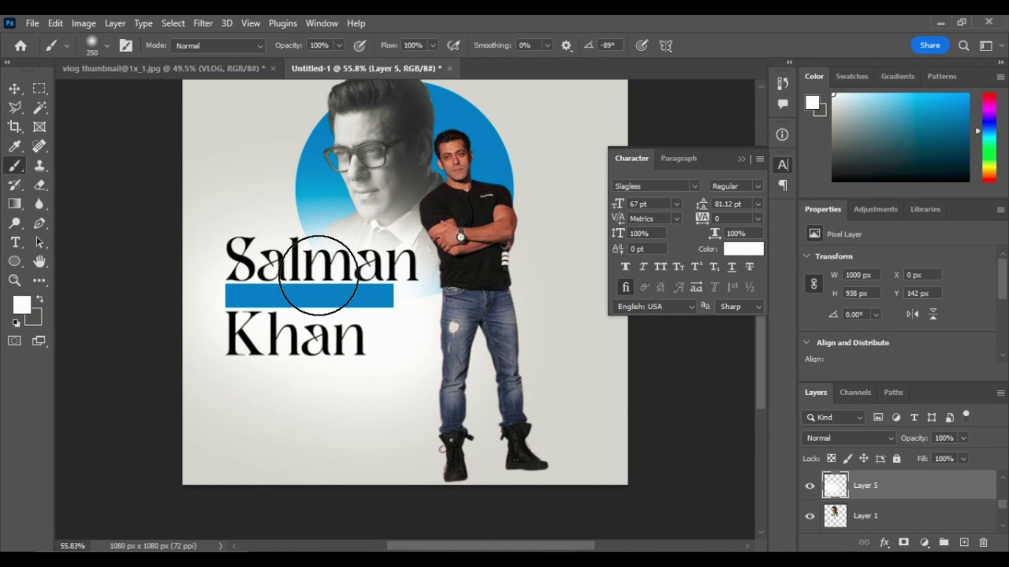
drag(234, 268, 323, 344)
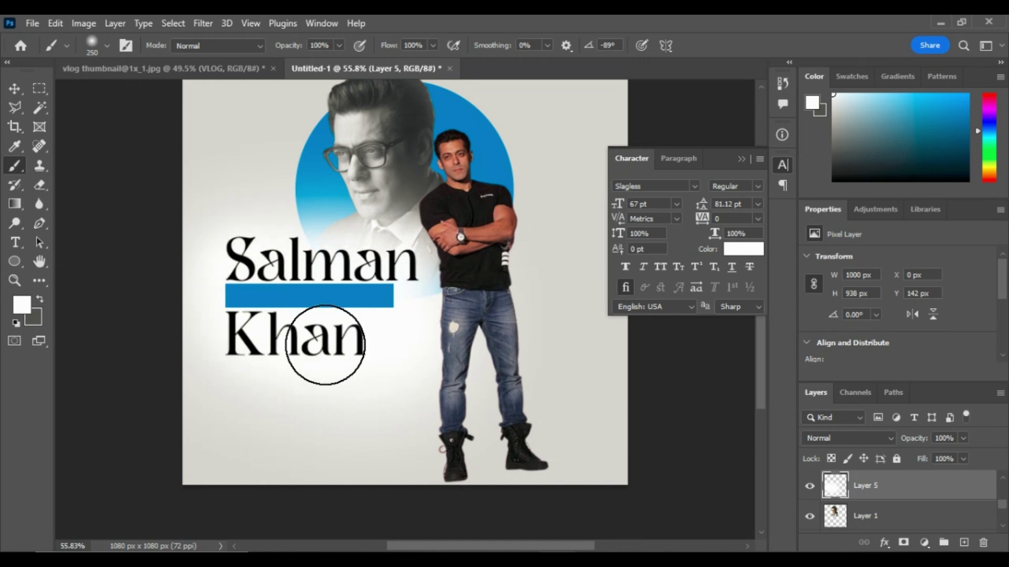
key(v)
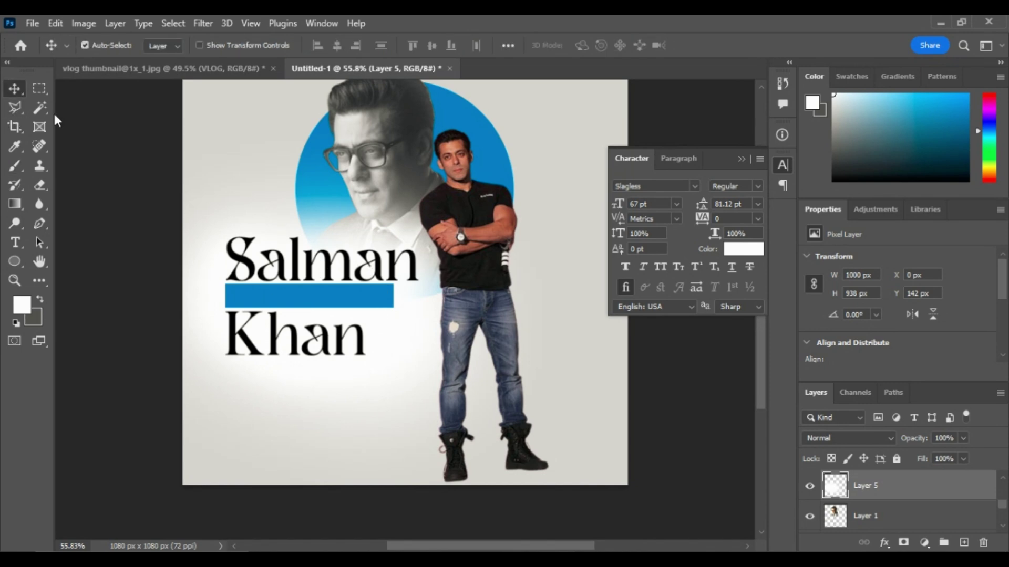
click(256, 325)
Step: Add a white 'Poster Design' text line near the bottom left
key(t)
click(224, 435)
text(Poster Design)
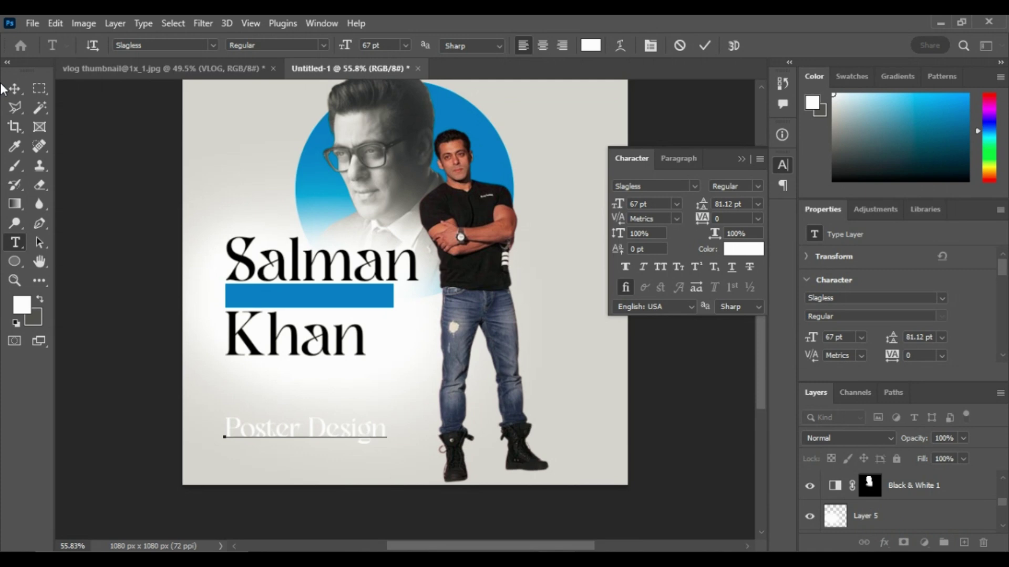
click(11, 90)
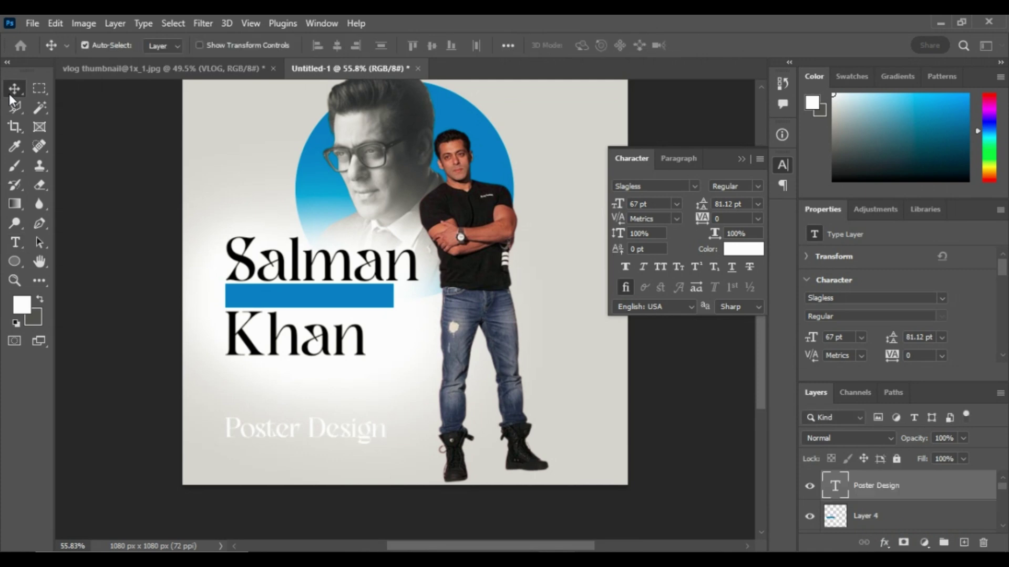
Step: Set the Poster Design text to 51 pt with 180 tracking
key(ctrl)
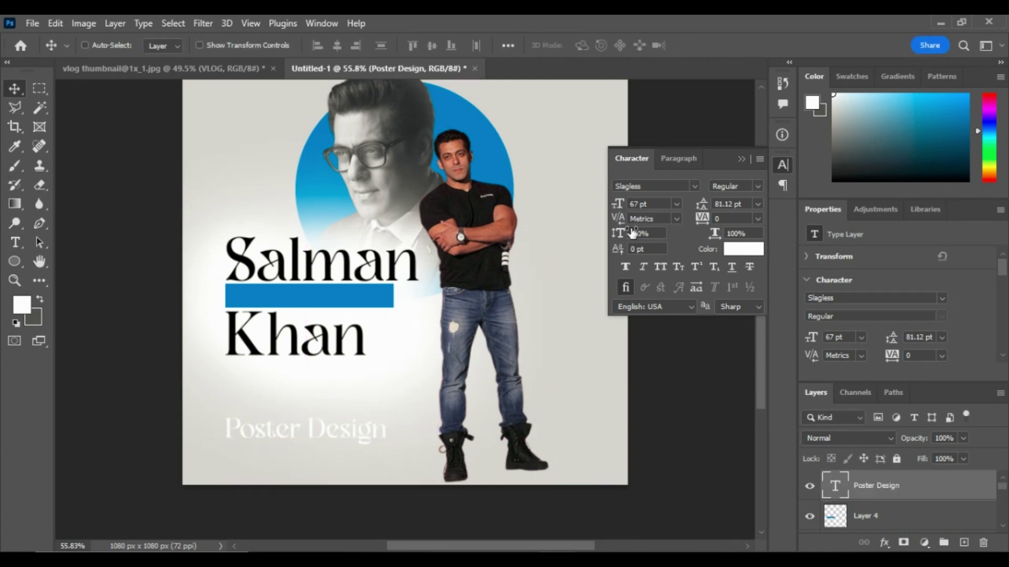
key(ctrl)
double_click(364, 433)
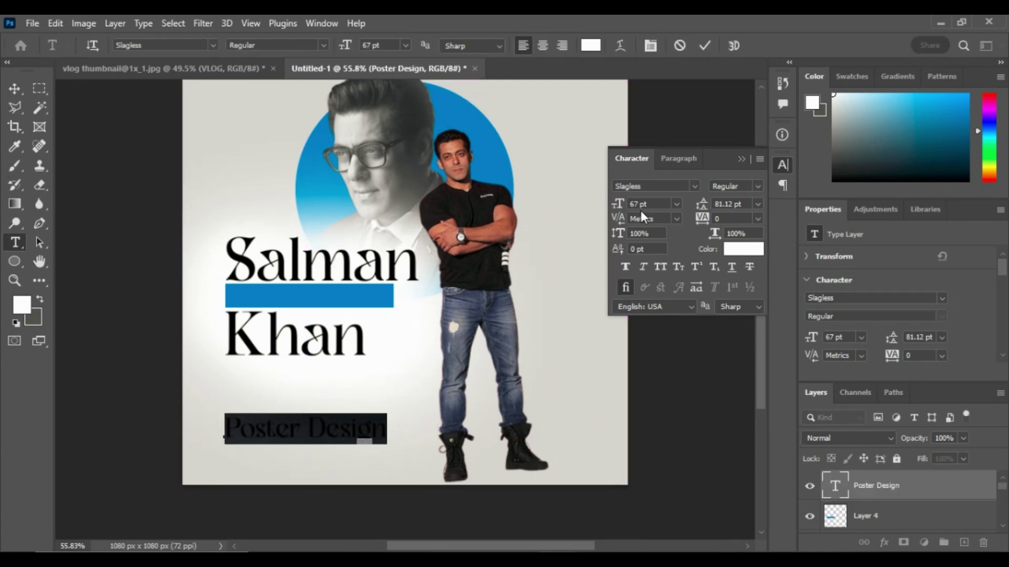
drag(621, 207, 613, 206)
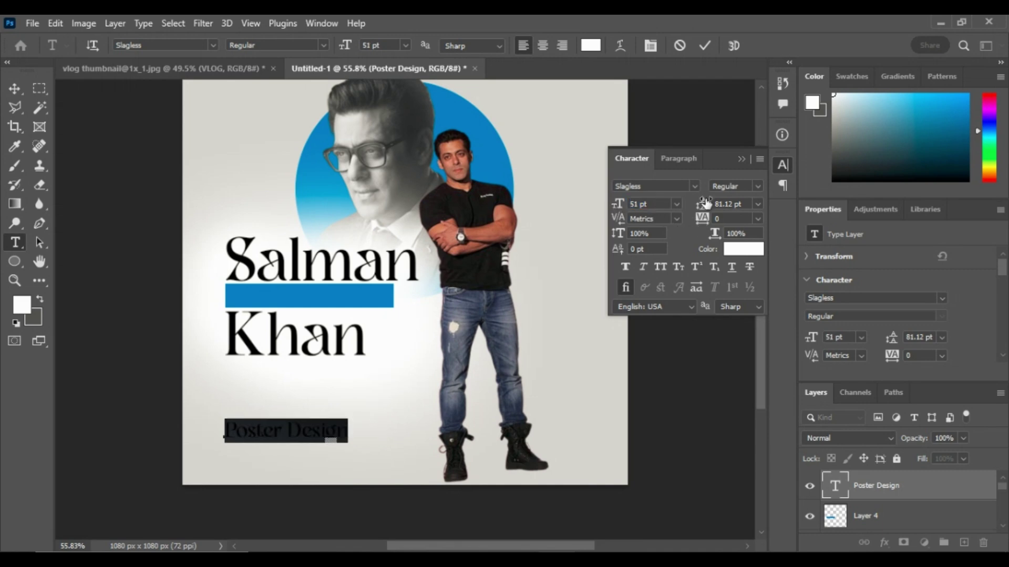
drag(702, 218, 710, 217)
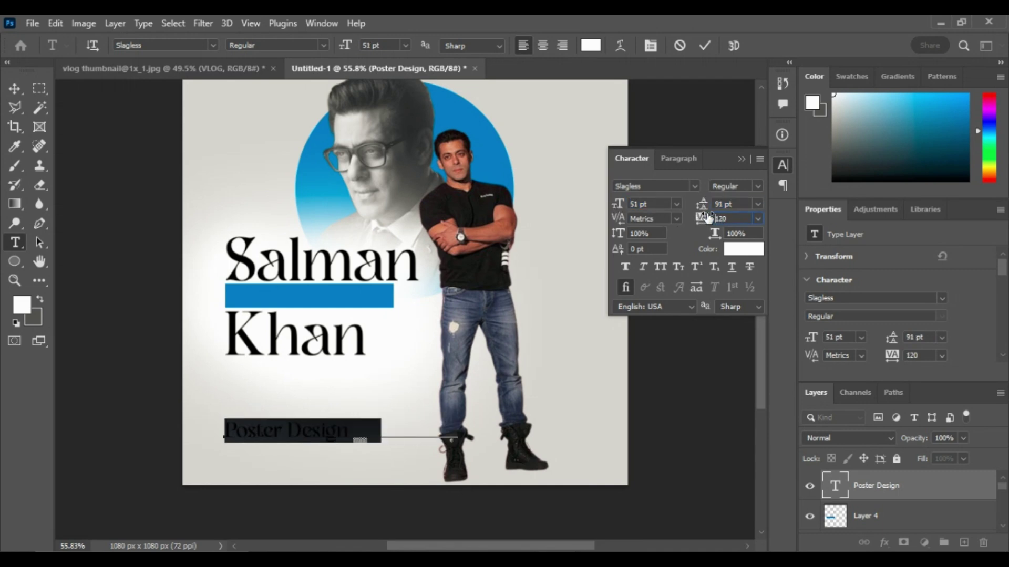
text(180)
click(16, 88)
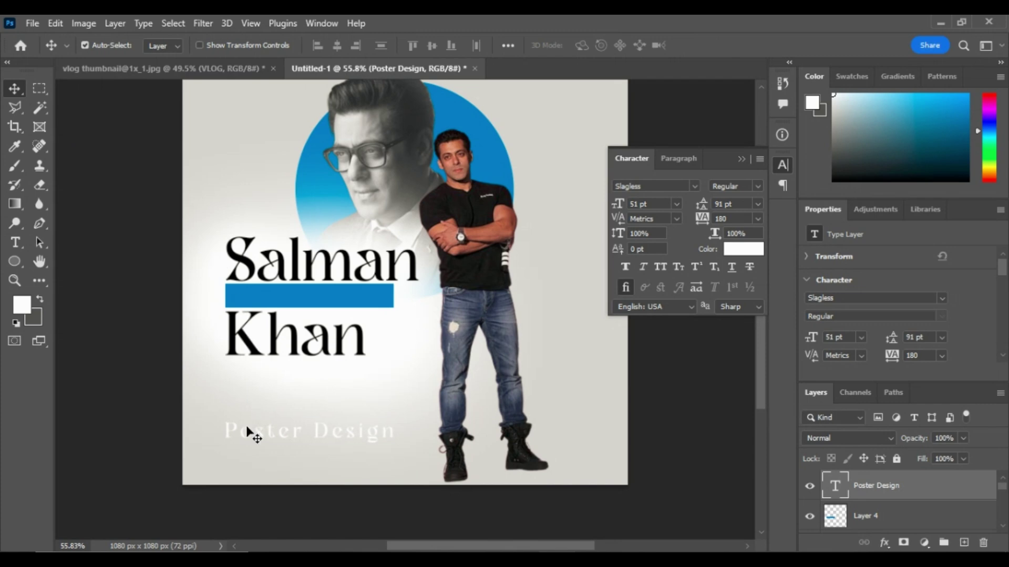
Step: Move 'Poster Design' onto the blue bar and scale it down to 47.18 pt to fit
drag(237, 428, 239, 299)
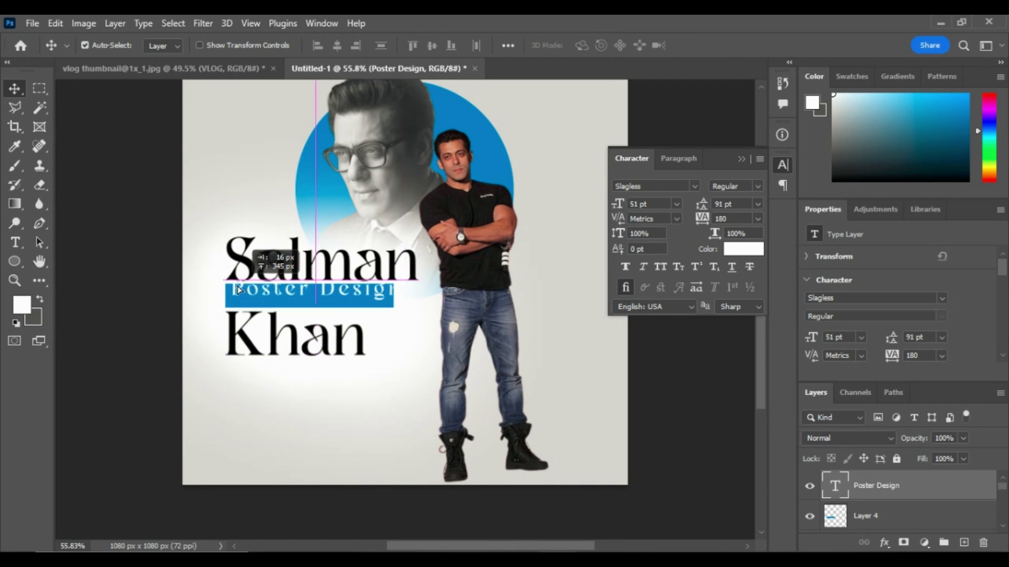
key(ctrl+t)
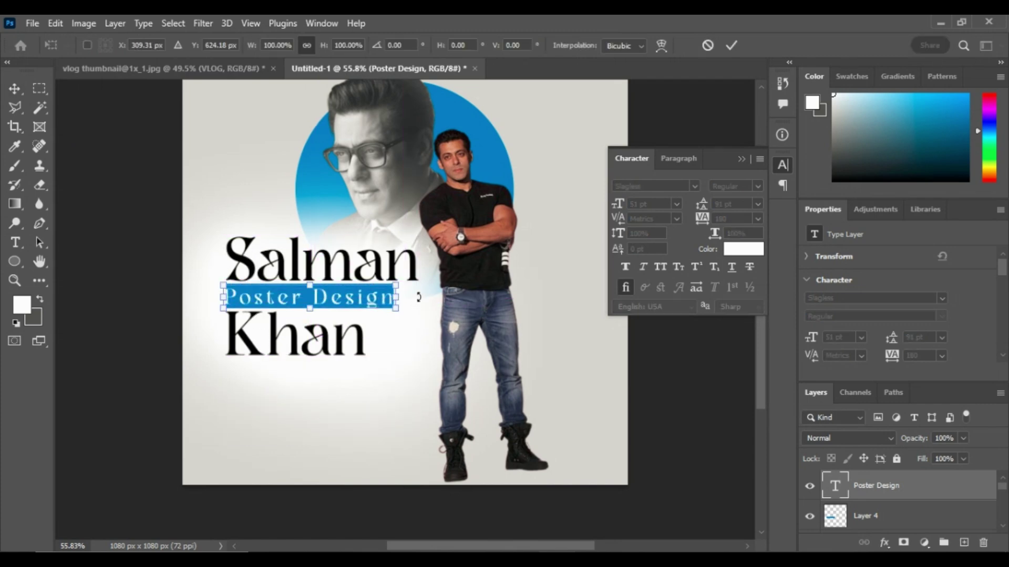
drag(393, 301, 382, 307)
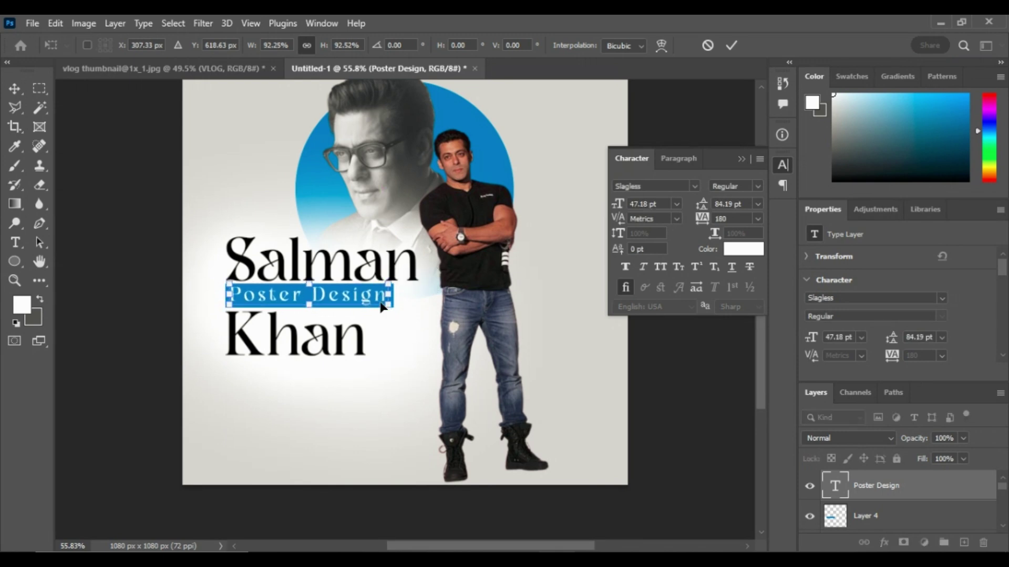
key(Return)
scroll(423, 394, down, 2)
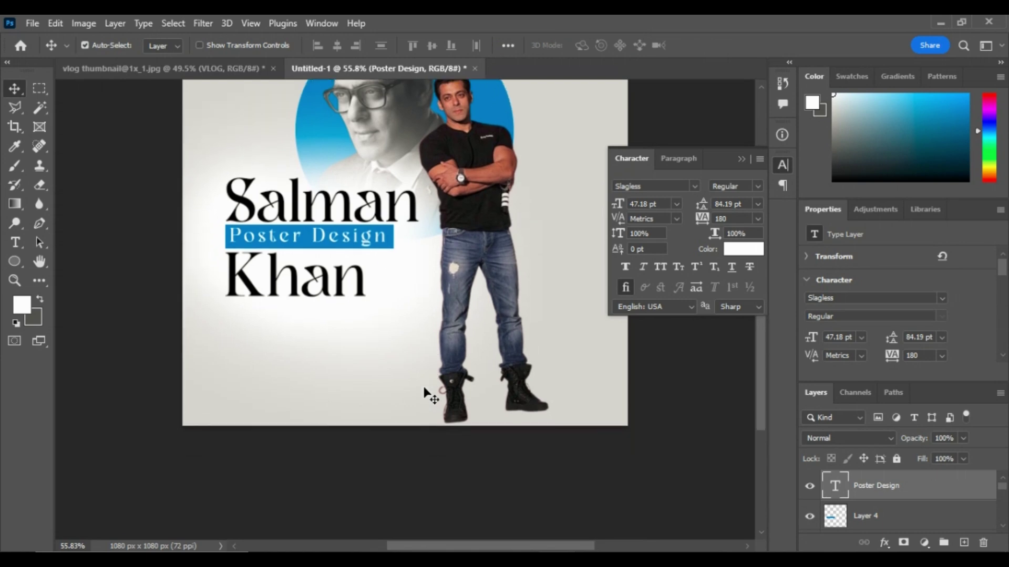
scroll(423, 386, down, 3)
Step: Shrink the full-body figure slightly from its bottom edge
scroll(423, 387, up, 2)
click(424, 287)
key(ctrl+t)
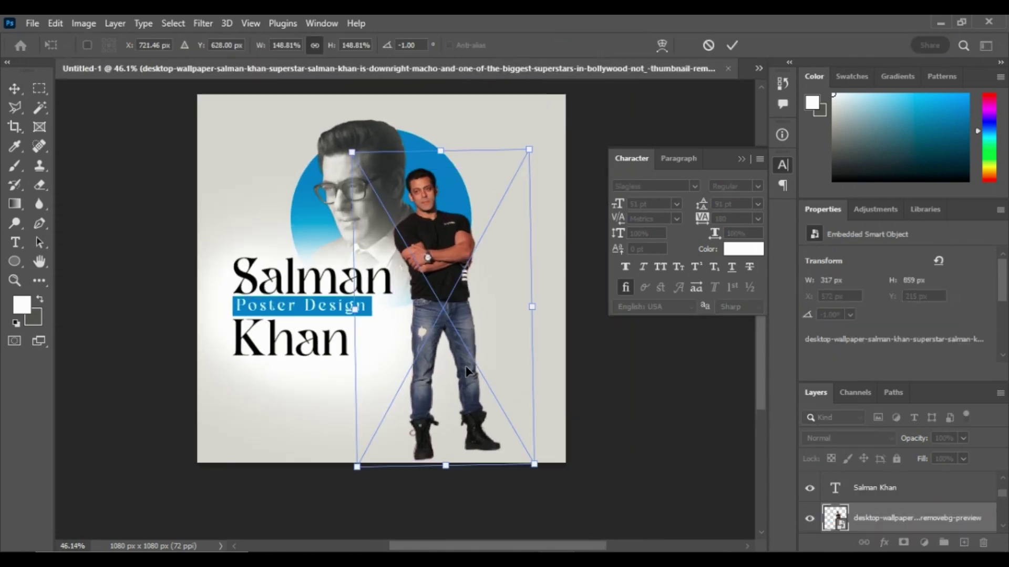
drag(444, 464, 451, 442)
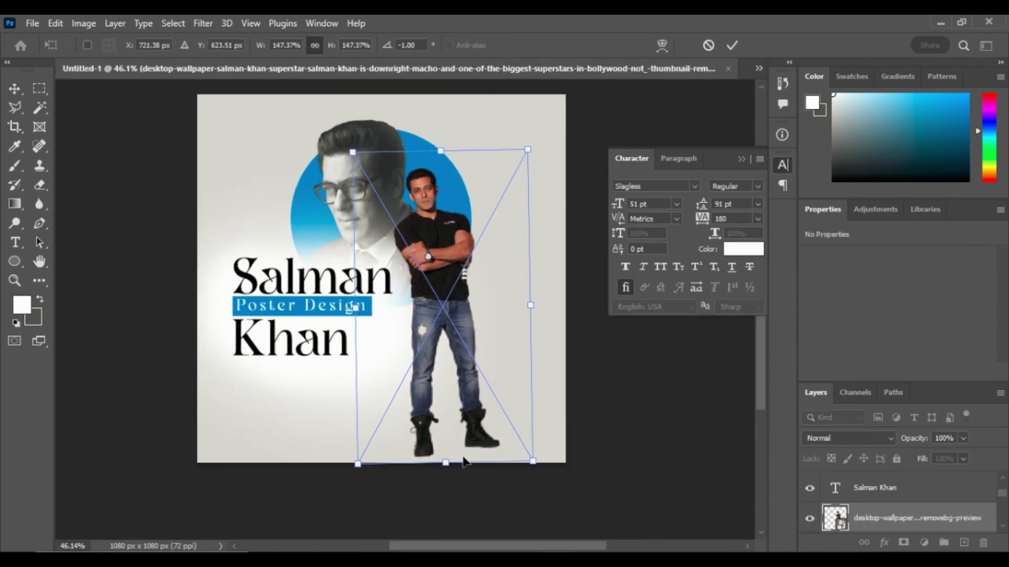
key(Return)
Step: Add an empty Layer 6 for the figure's ground shadow
scroll(420, 479, up, 3)
scroll(421, 479, up, 2)
key(l)
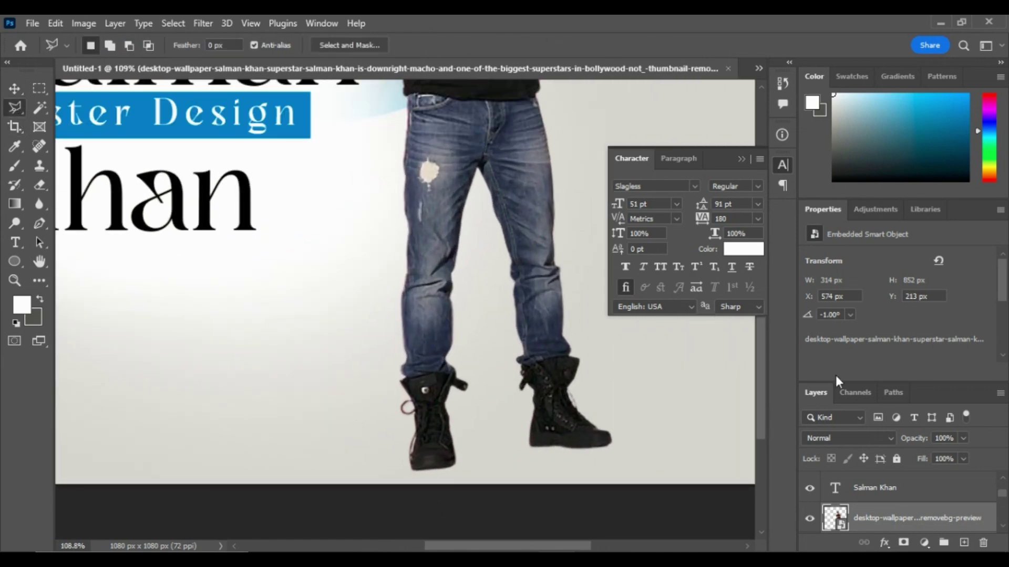
click(963, 543)
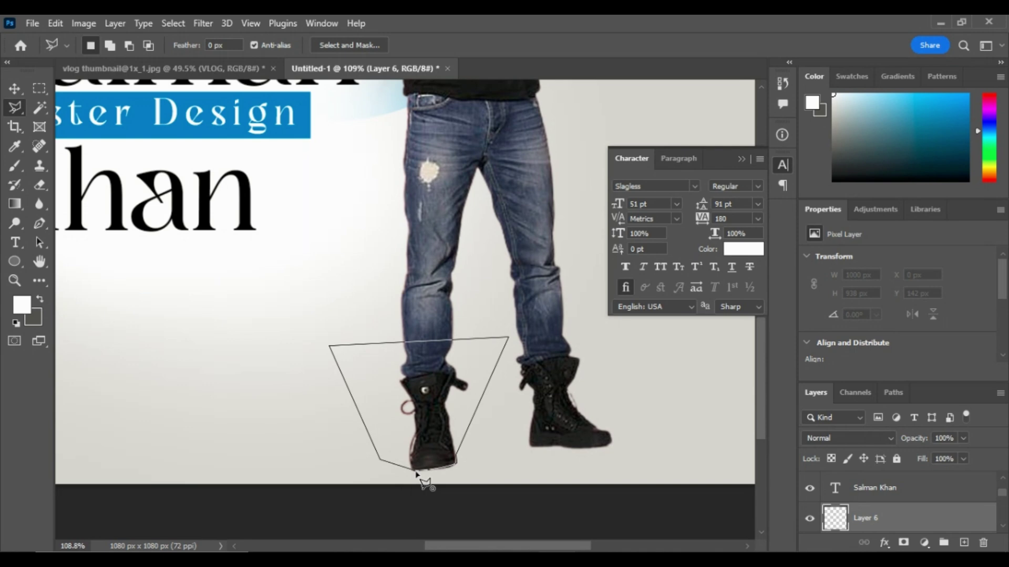
Step: Close the polygonal-lasso selection around the left boot
click(417, 474)
scroll(435, 490, down, 3)
click(14, 263)
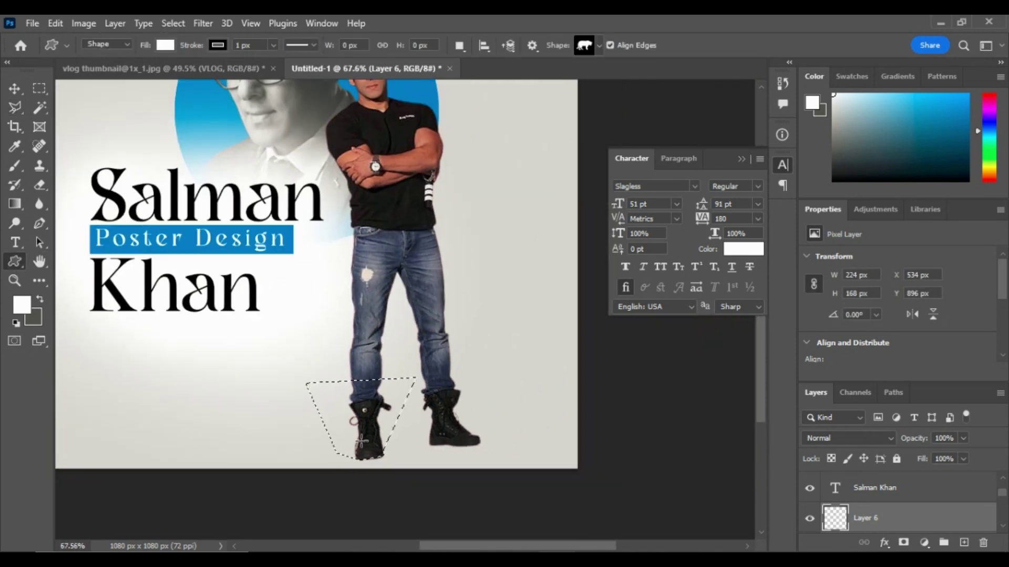
scroll(365, 457, up, 2)
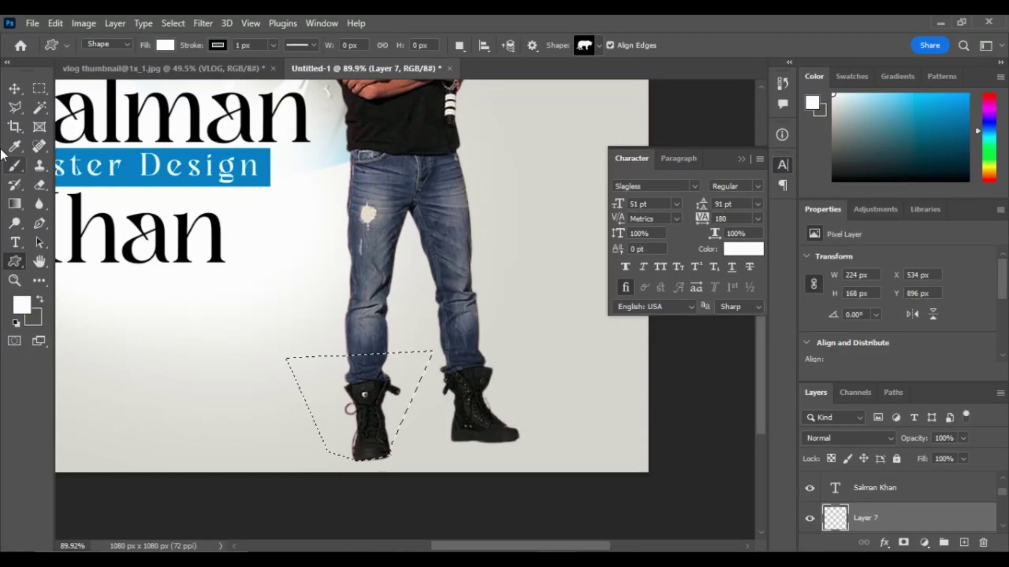
Step: Choose the soft brush and set the foreground colour to black #000000
click(15, 166)
click(24, 305)
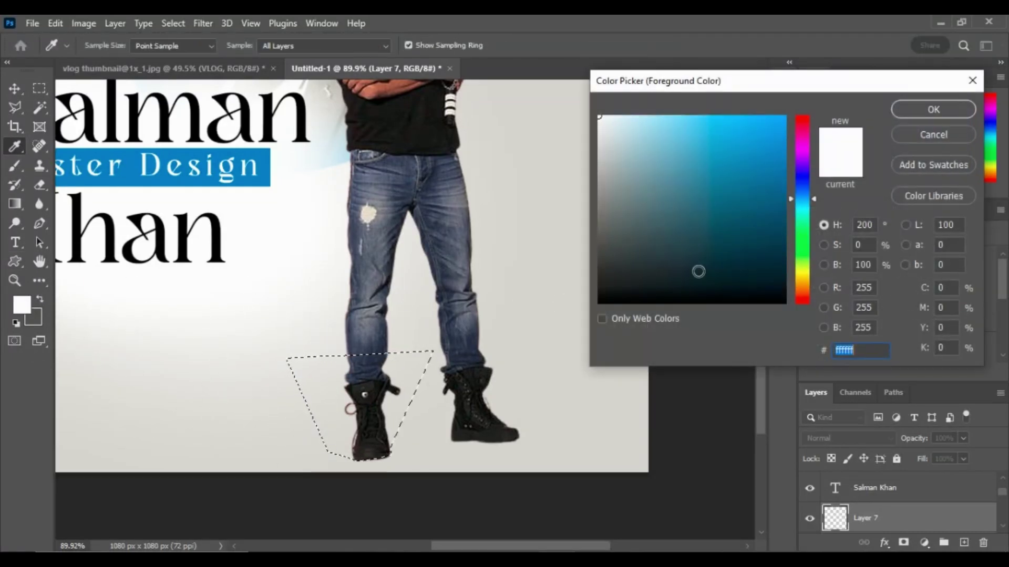
text(000000)
click(934, 106)
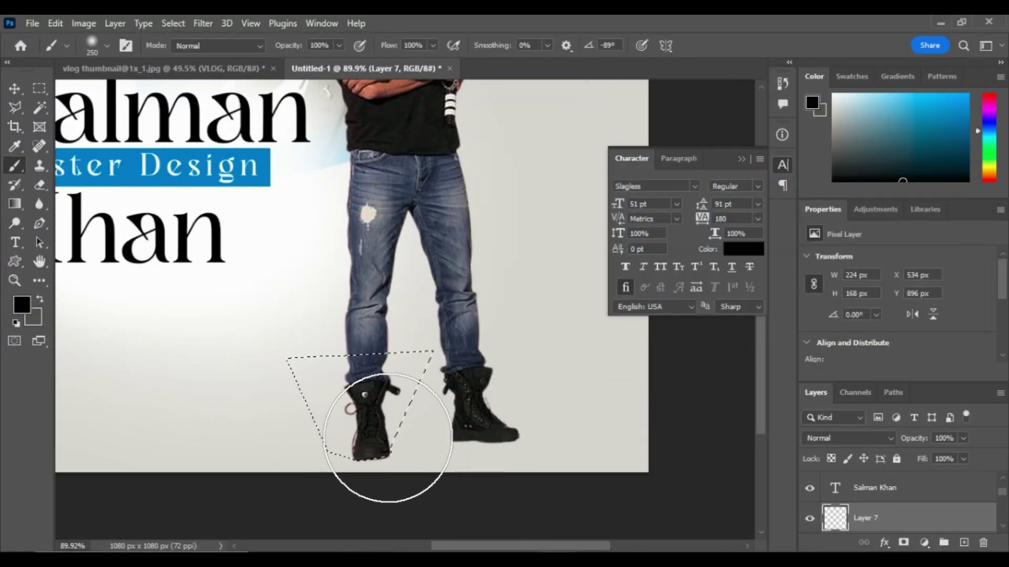
Step: Dab a soft black shadow beside the left boot and stretch it wider with Free Transform
drag(400, 427, 402, 456)
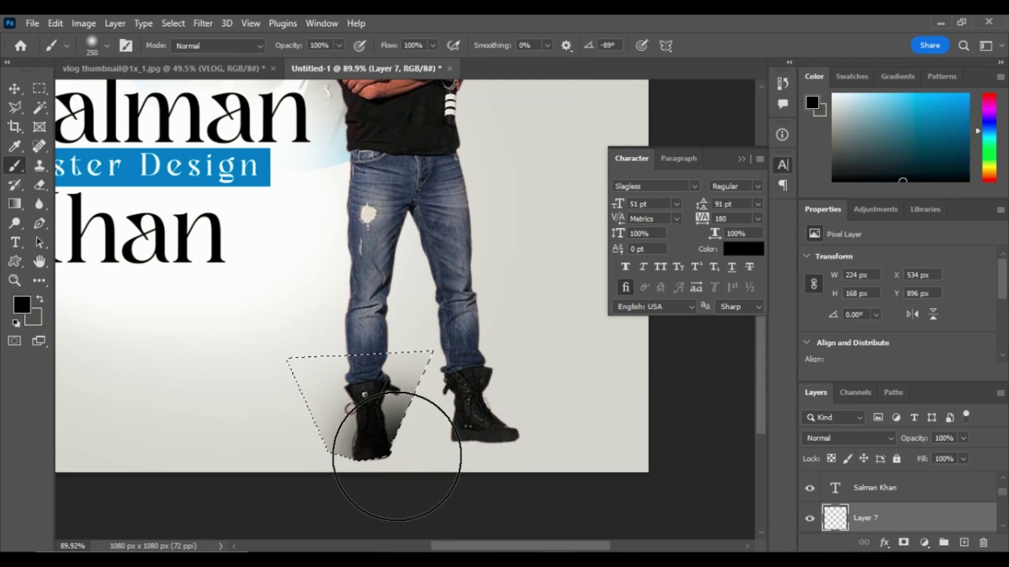
key(ctrl+z)
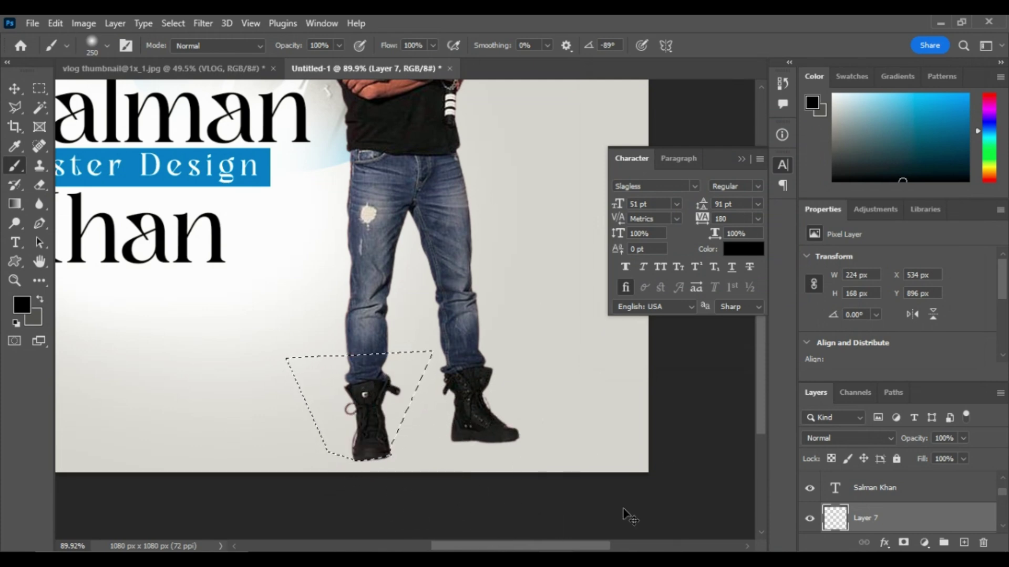
key(ctrl+d)
click(367, 443)
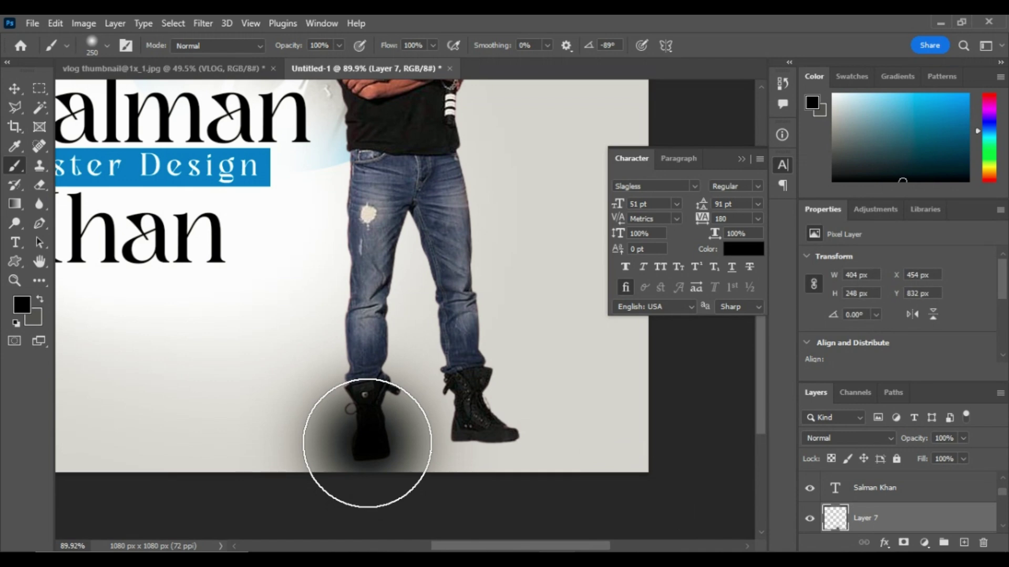
click(15, 89)
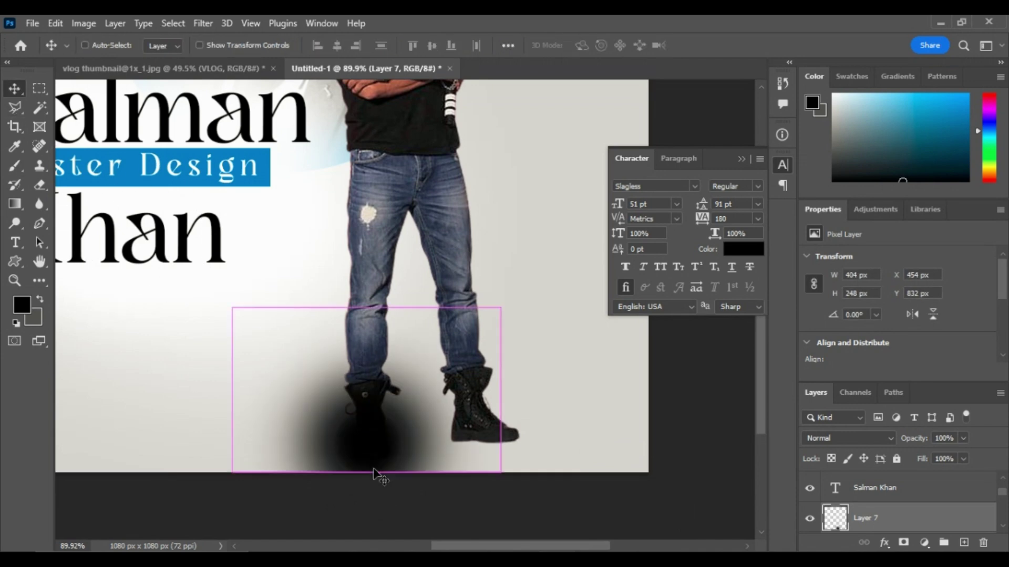
key(ctrl+t)
mouse_move(500, 391)
mouse_down()
mouse_move(439, 401)
mouse_move(462, 382)
mouse_up()
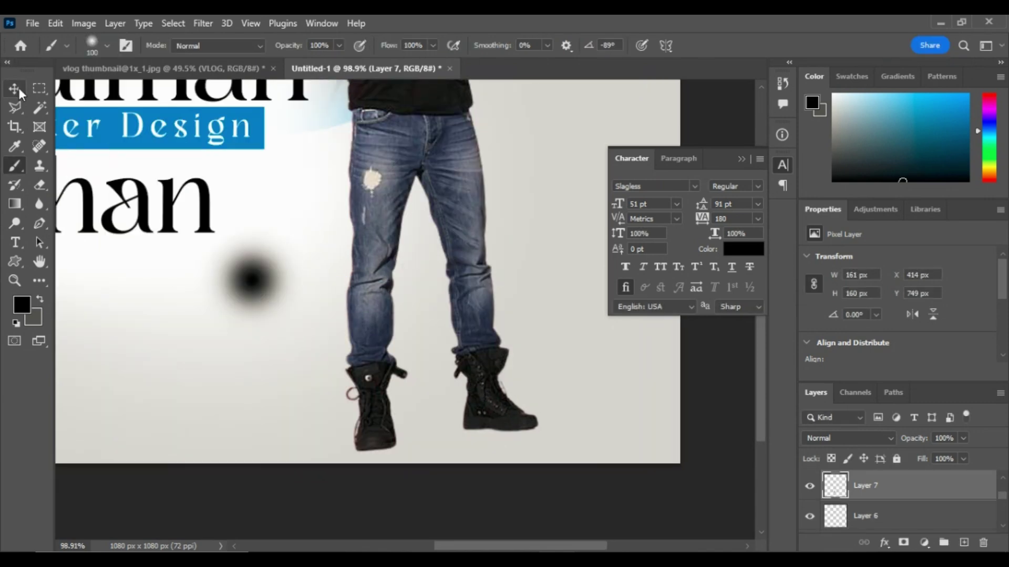
Step: Perspective-distort the Layer 7 shadow into a wide trapezoid and place it under the left boot
click(18, 87)
key(ctrl+t)
right_click(273, 242)
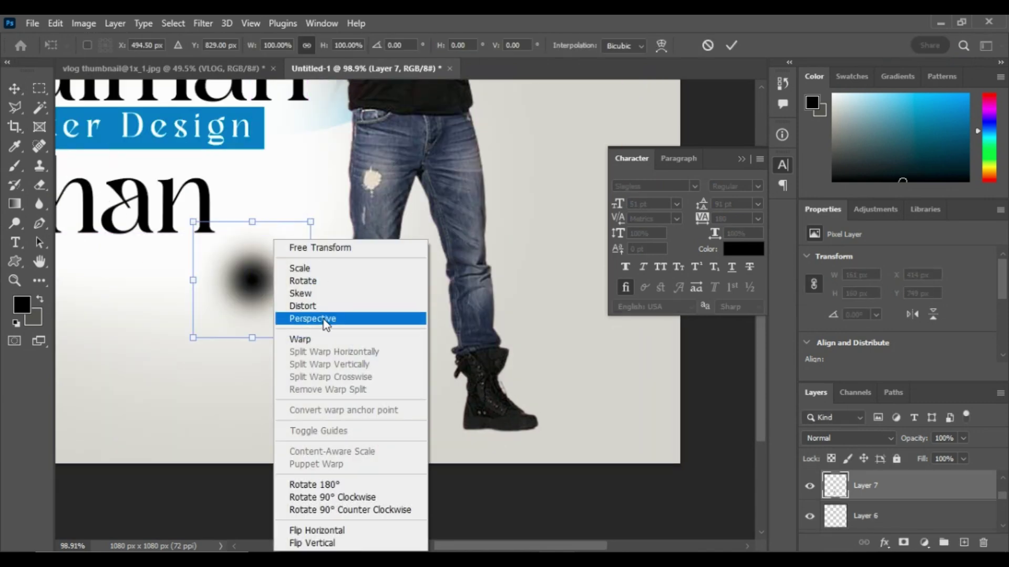
click(321, 317)
drag(311, 222, 418, 241)
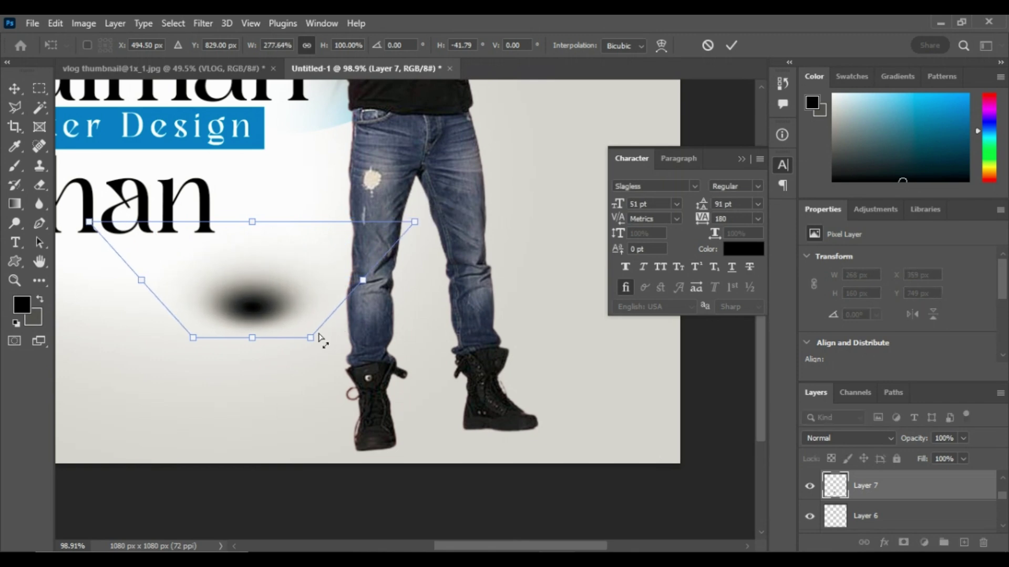
mouse_move(311, 338)
mouse_down()
mouse_move(332, 339)
mouse_move(317, 328)
mouse_up()
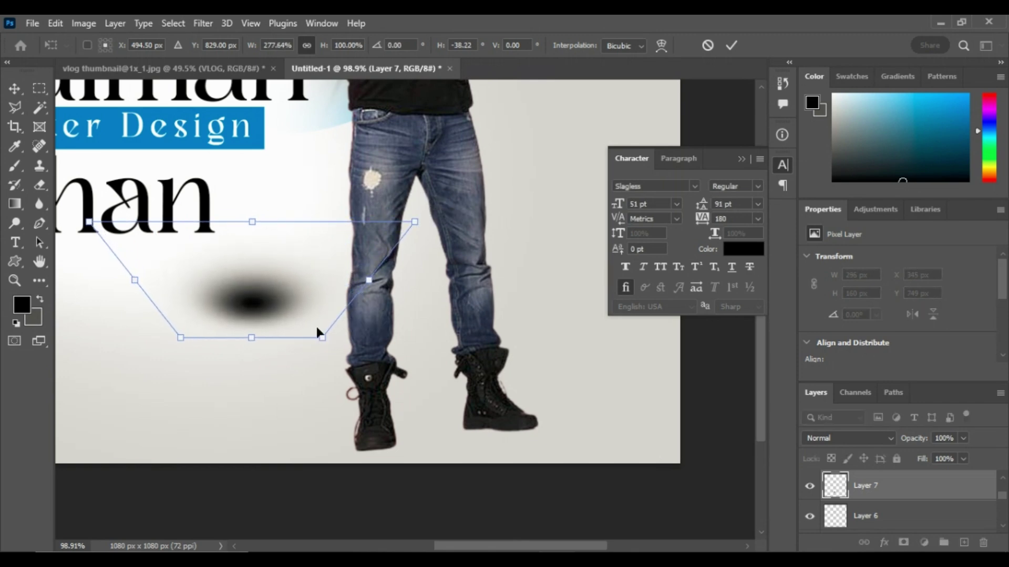
drag(419, 225, 472, 221)
drag(295, 337, 381, 444)
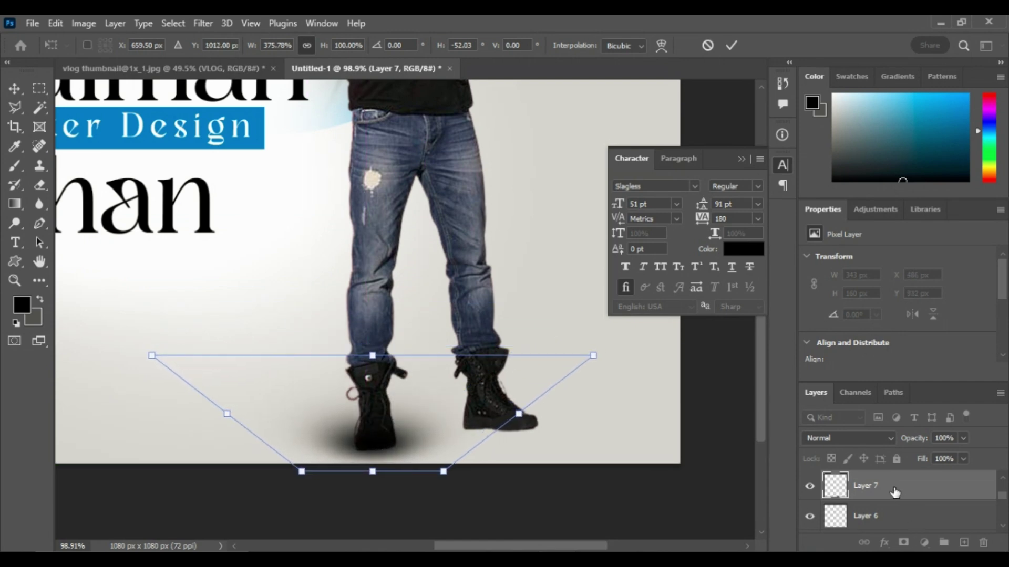
key(Return)
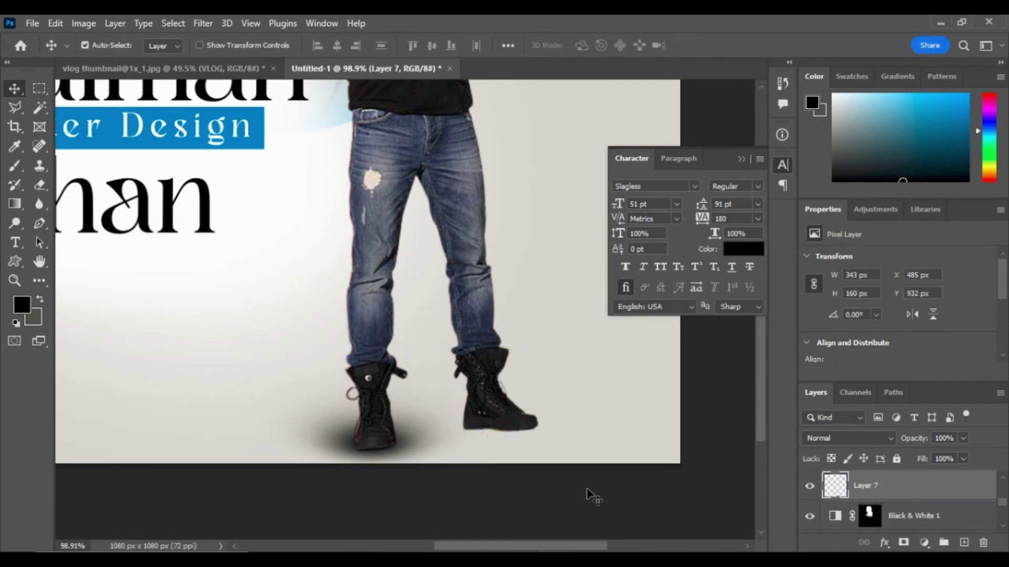
key(Up)
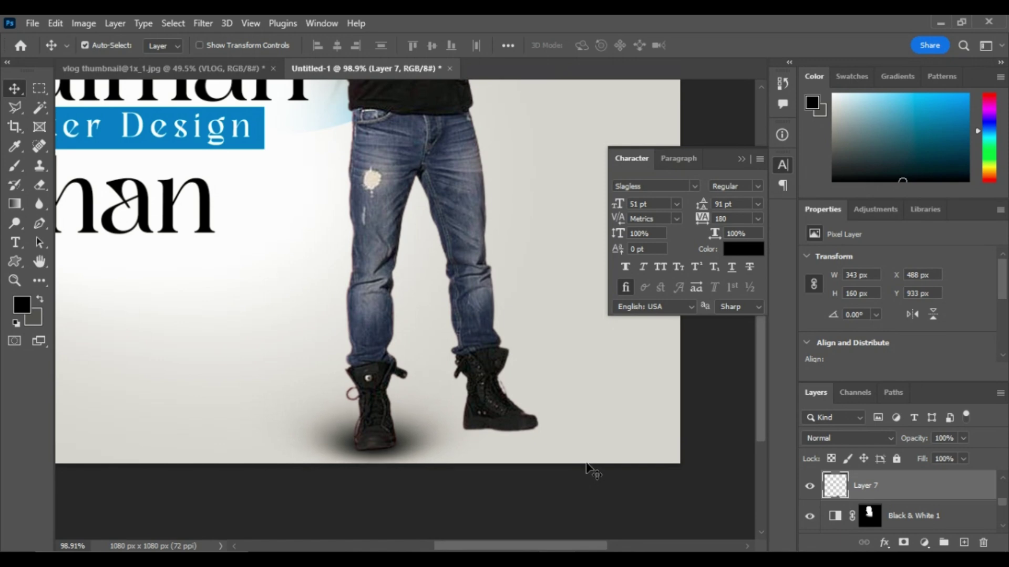
scroll(501, 428, up, 3)
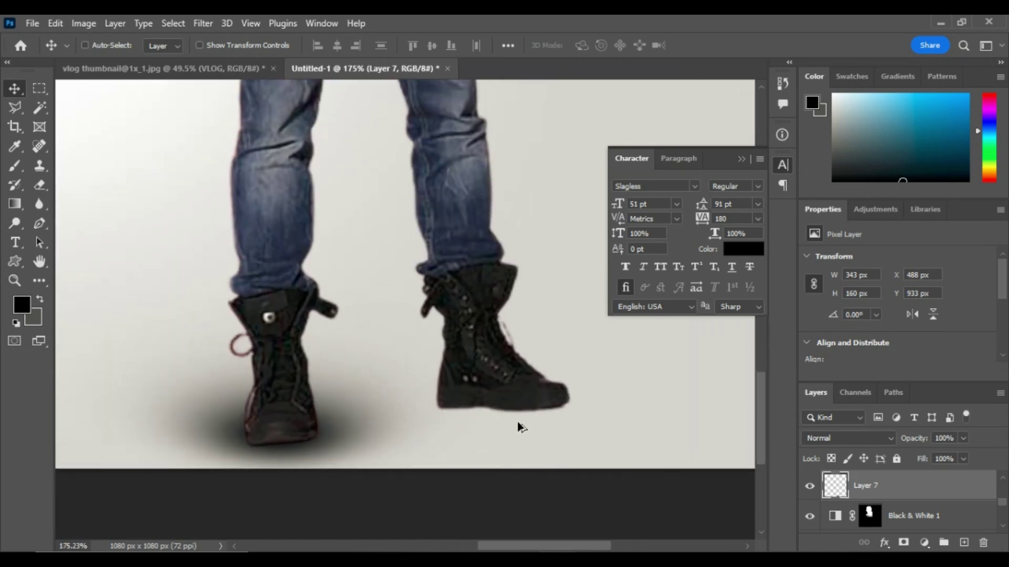
click(15, 166)
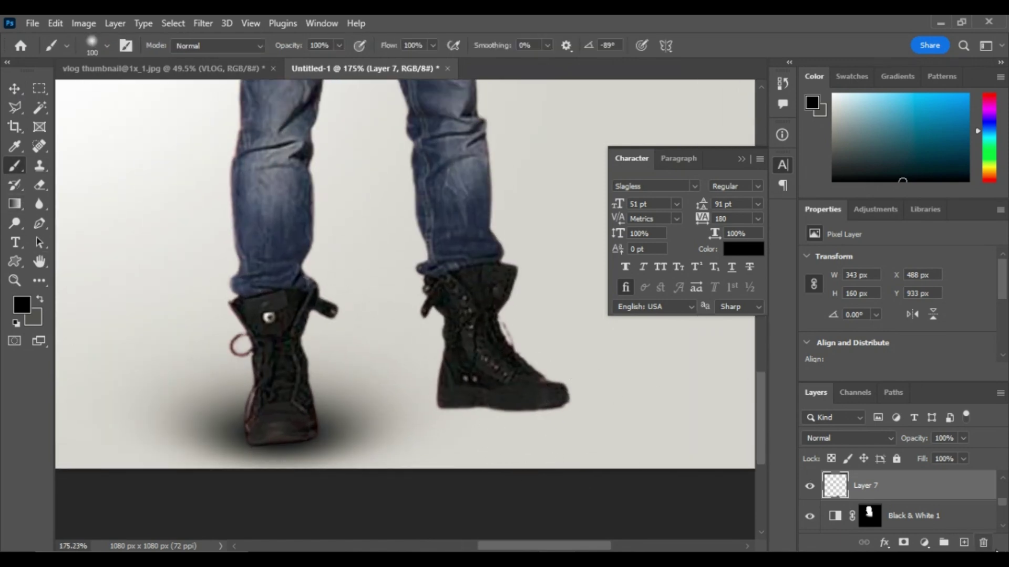
click(963, 542)
key(bracketright)
key(bracketright)
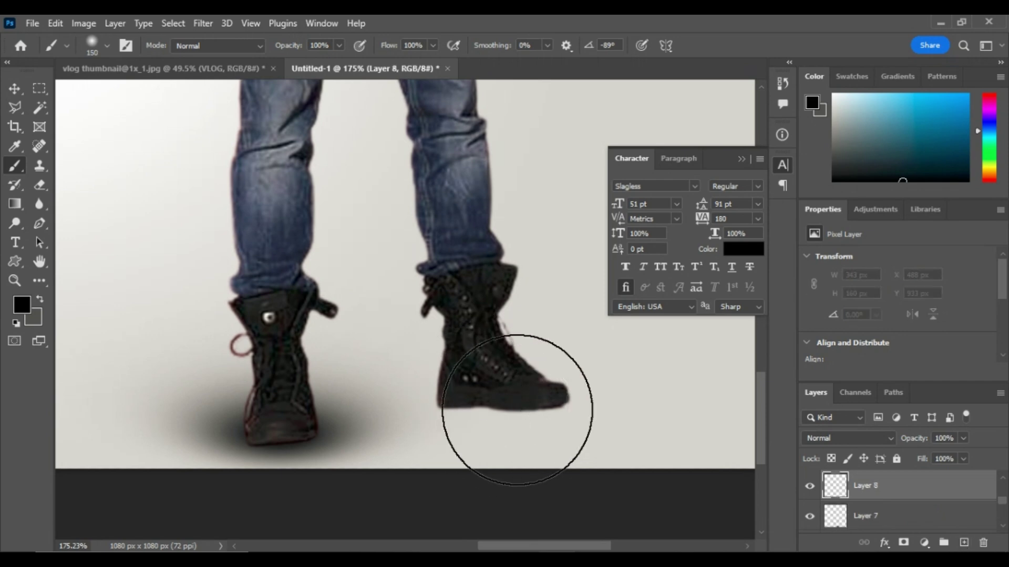
drag(517, 410, 552, 400)
click(15, 88)
key(ctrl+t)
scroll(405, 406, down, 3)
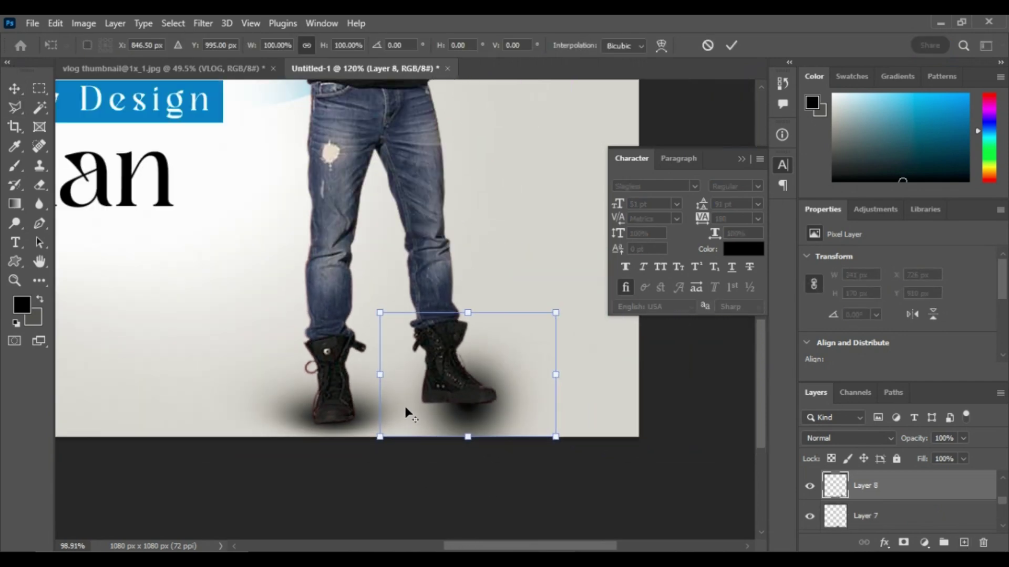
scroll(404, 405, down, 1)
mouse_move(462, 435)
mouse_down()
mouse_move(461, 367)
mouse_move(502, 365)
mouse_move(493, 393)
mouse_up()
drag(386, 390, 316, 390)
drag(427, 378, 451, 379)
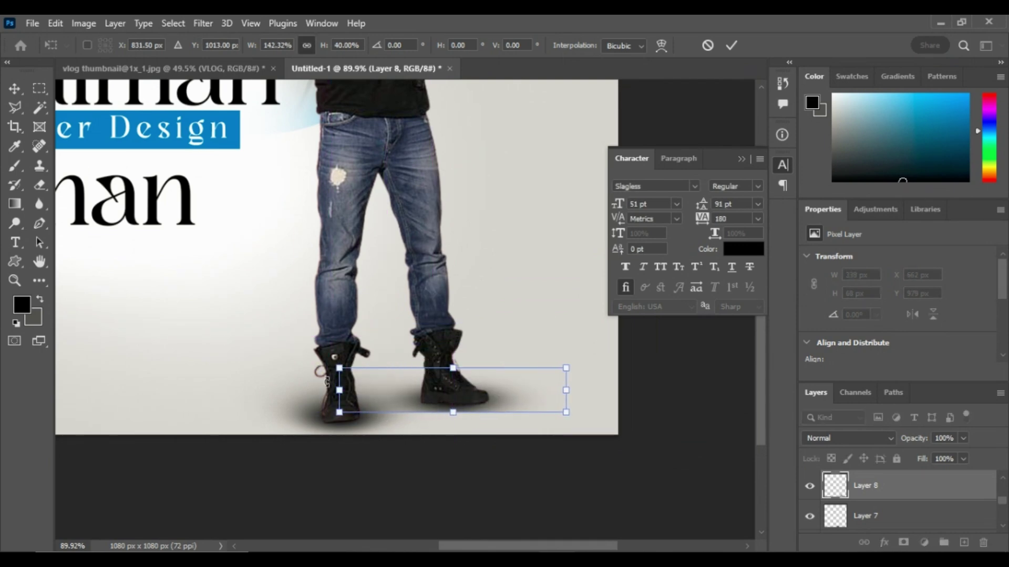
drag(340, 390, 329, 390)
drag(448, 412, 448, 414)
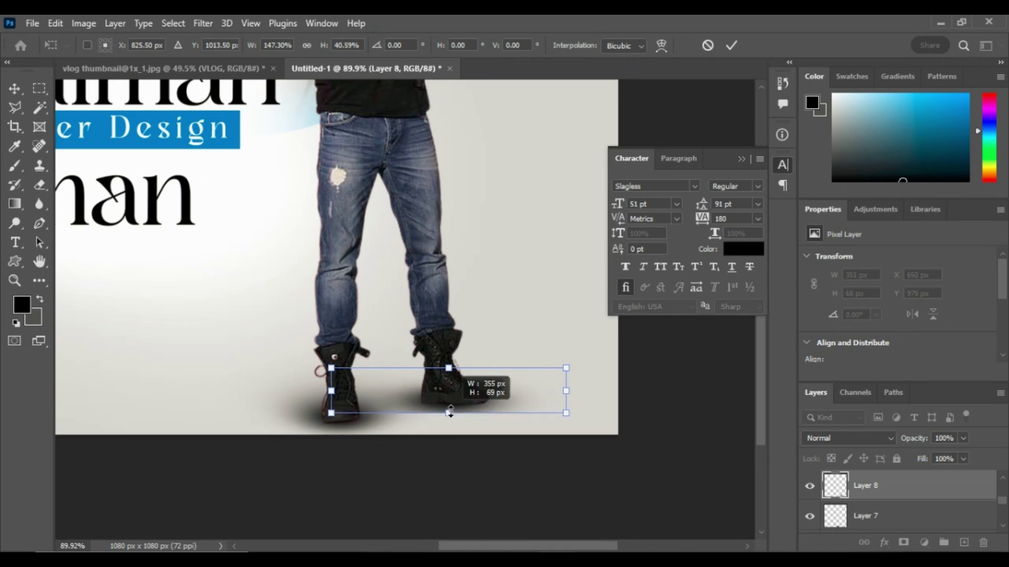
key(Return)
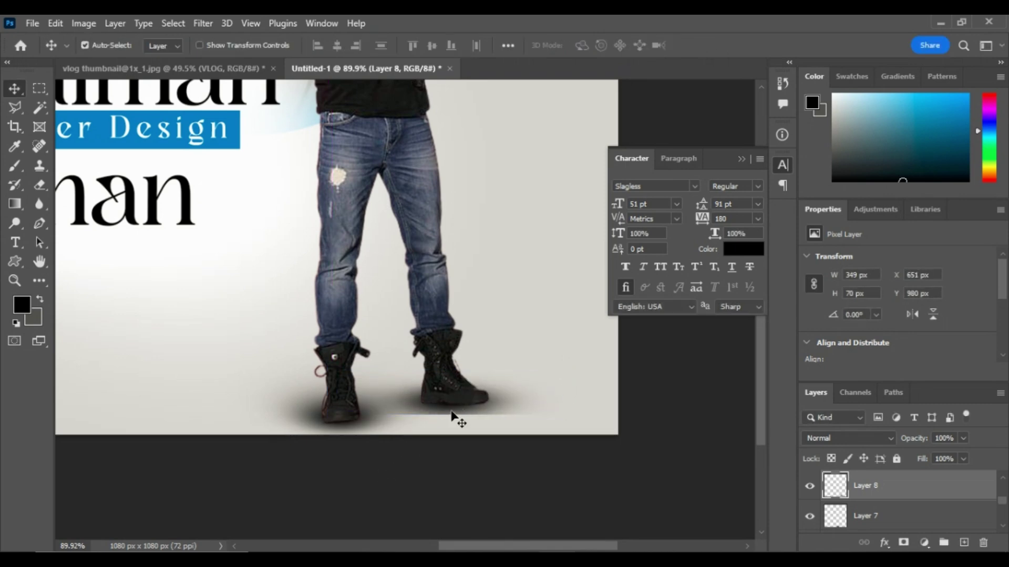
key(Delete)
Step: On a new layer, dab a soft black spot and move it under the right boot
click(15, 166)
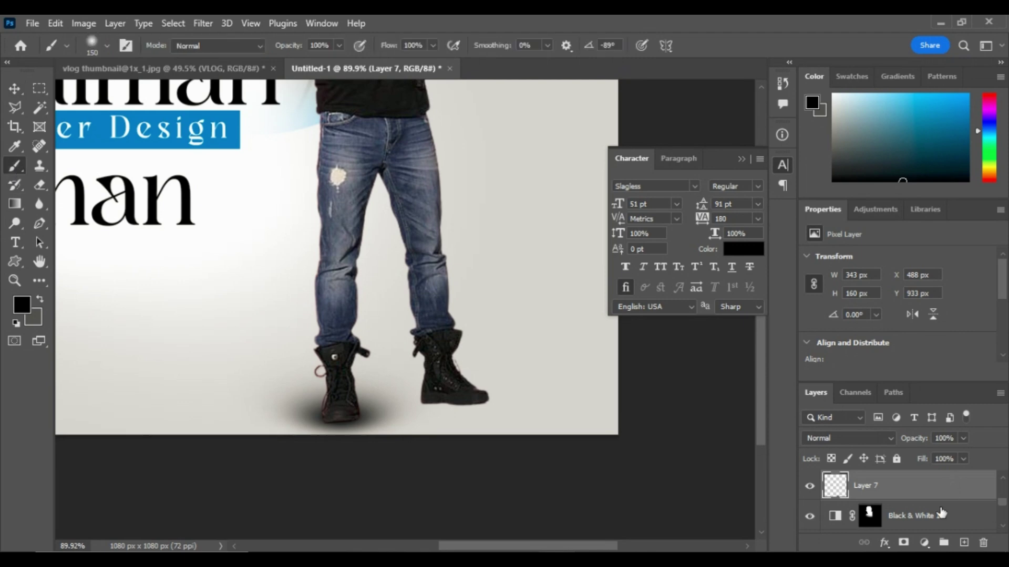
click(964, 543)
click(511, 325)
key(v)
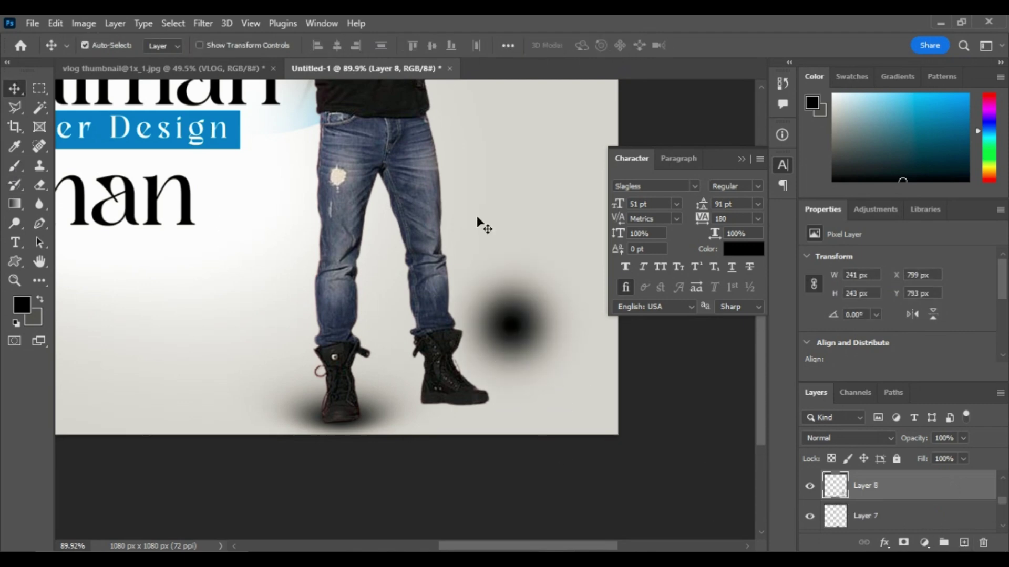
drag(533, 330, 469, 388)
Step: Squash the black dab flat and stretch it wider into a ground shadow
key(ctrl+t)
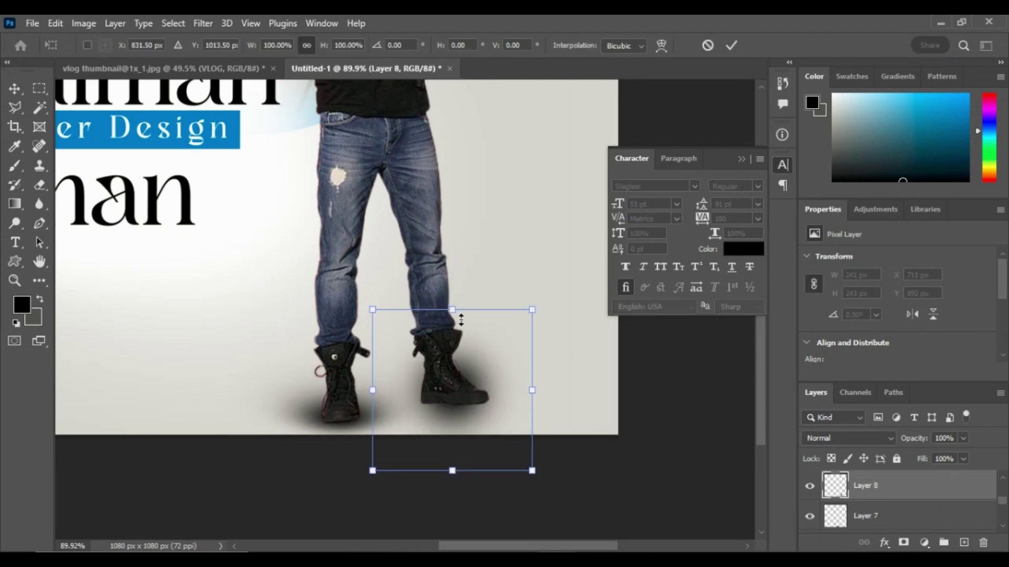
drag(452, 310, 452, 371)
drag(453, 471, 452, 424)
drag(373, 399, 322, 398)
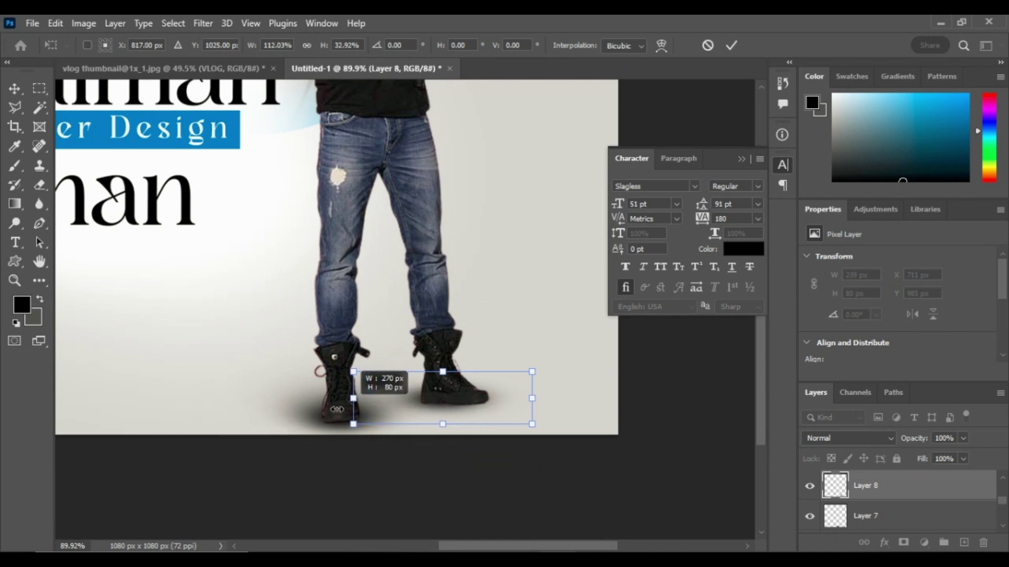
drag(532, 398, 573, 402)
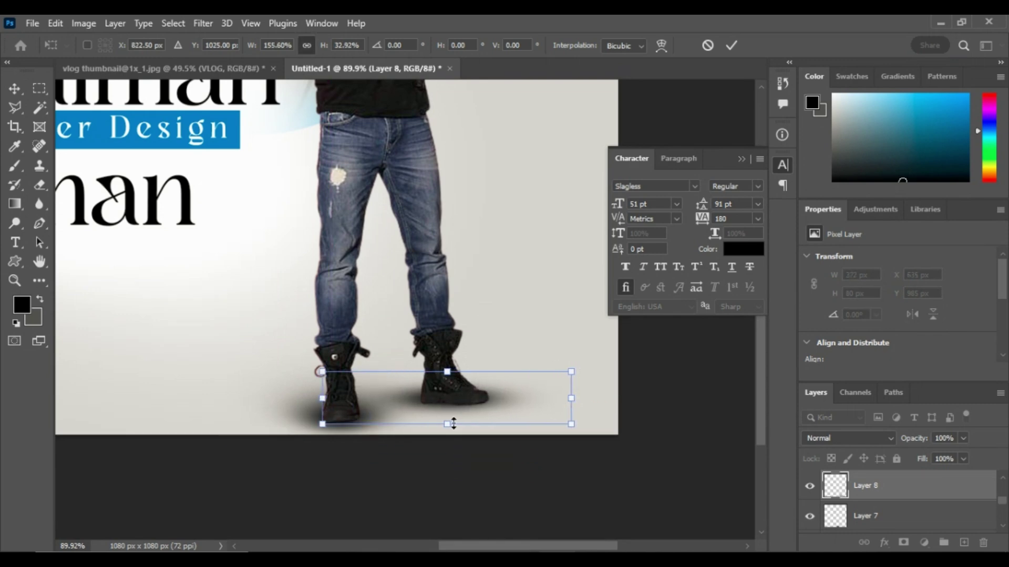
drag(453, 424, 453, 434)
drag(492, 405, 486, 412)
Step: Widen the shadow to 432×93 px, nudge it into place, and apply the transform
drag(567, 403, 583, 401)
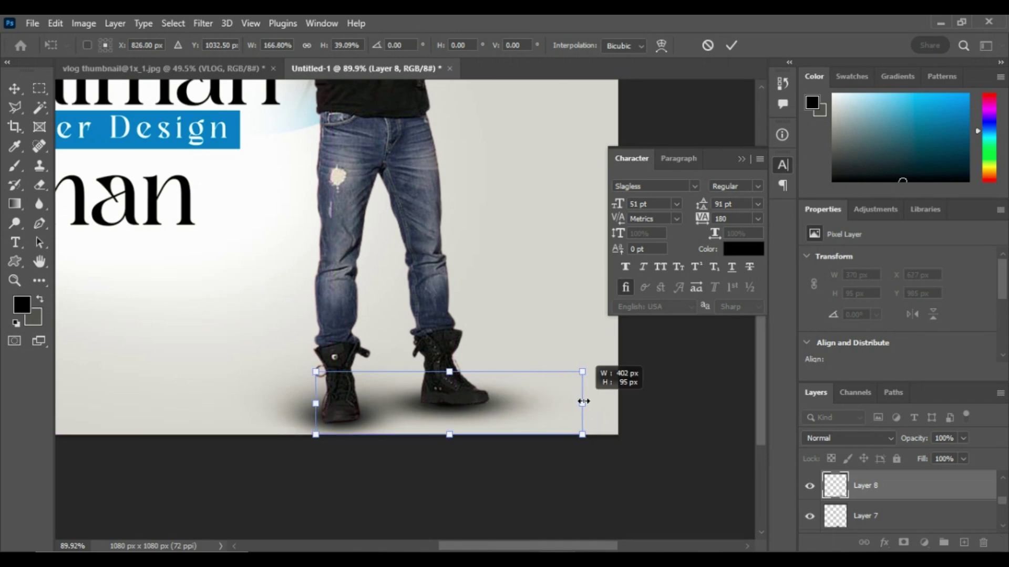
drag(315, 403, 297, 403)
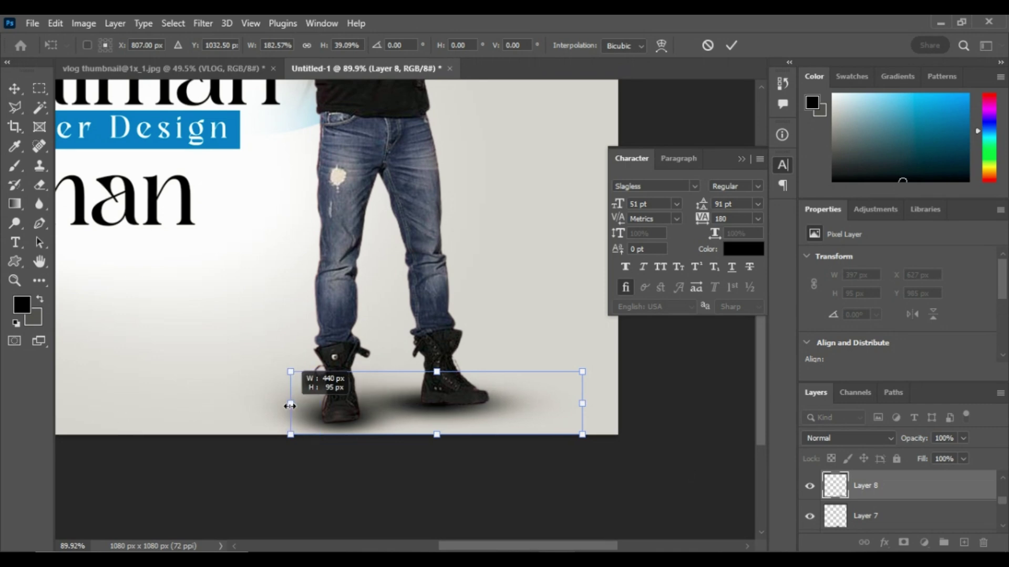
key(Up)
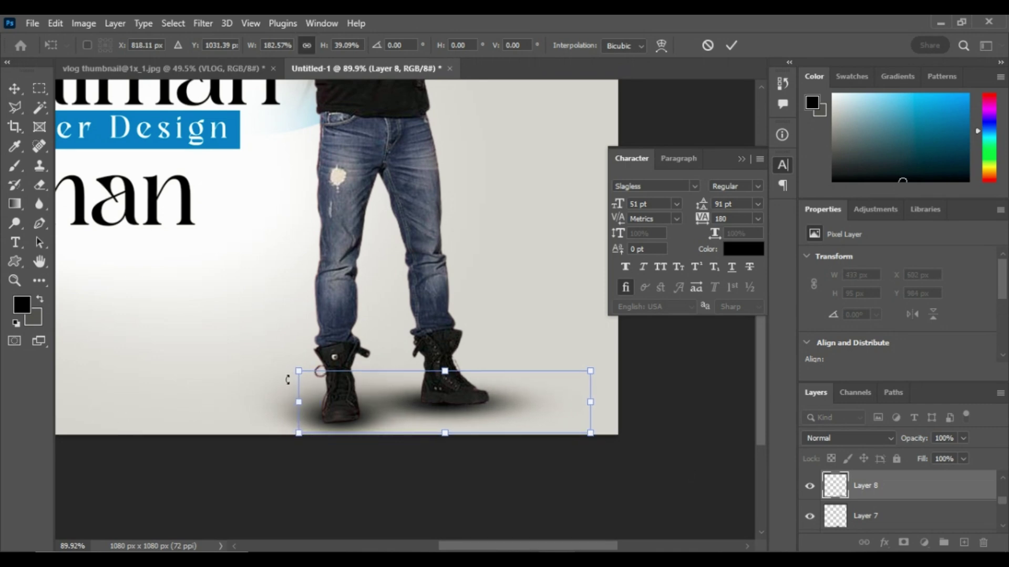
key(Right)
key(Right)
key(Right)
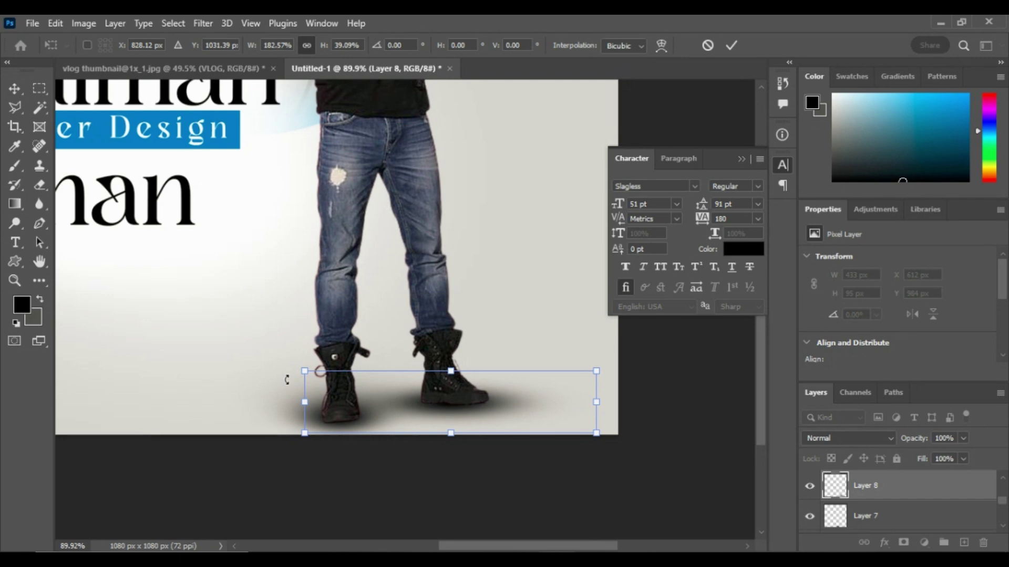
key(Return)
scroll(461, 394, down, 5)
scroll(465, 394, down, 1)
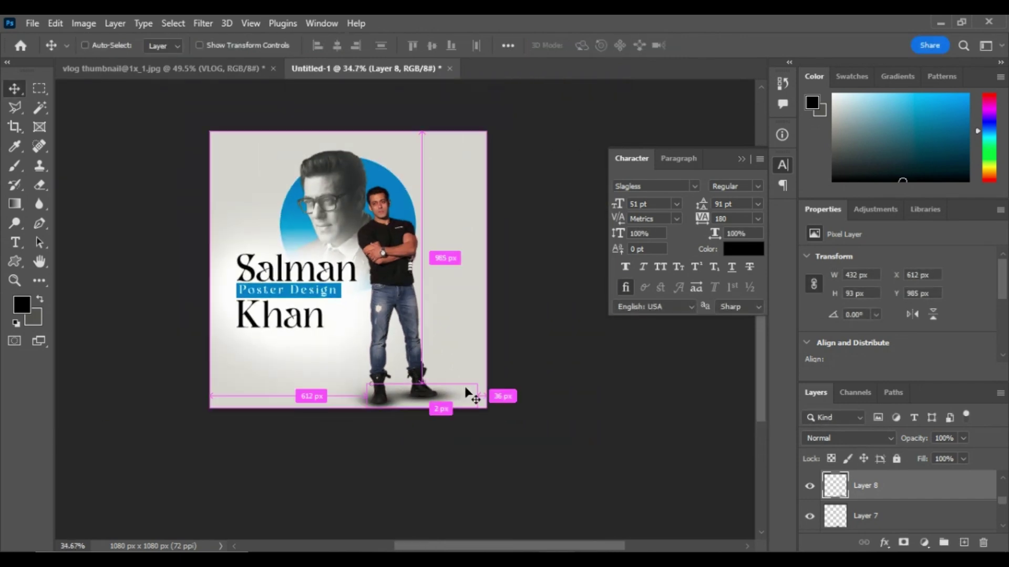